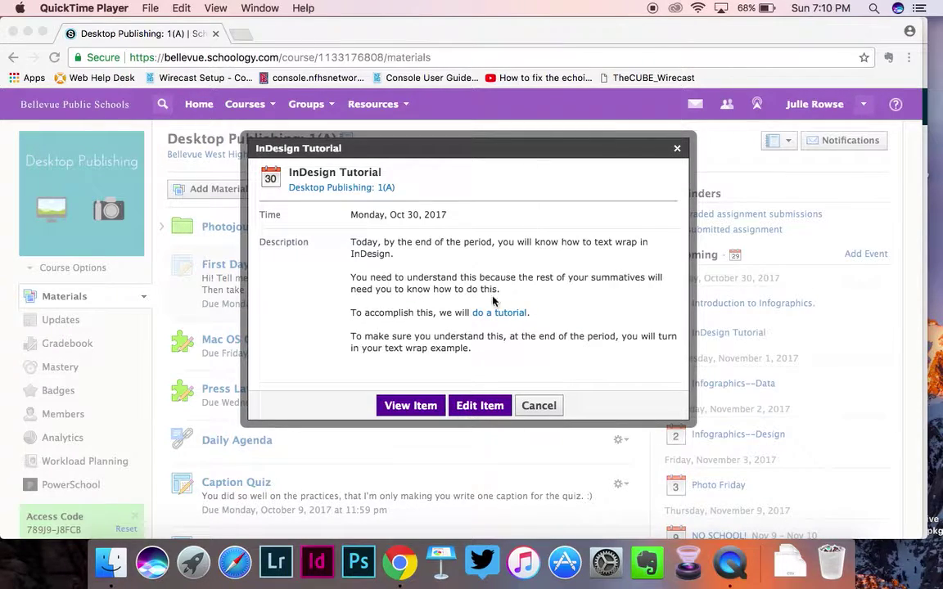
Bring Chrome forward to show the Oct 30, 2017 InDesign Tutorial event and its text-wrap description.
left_click(553, 294)
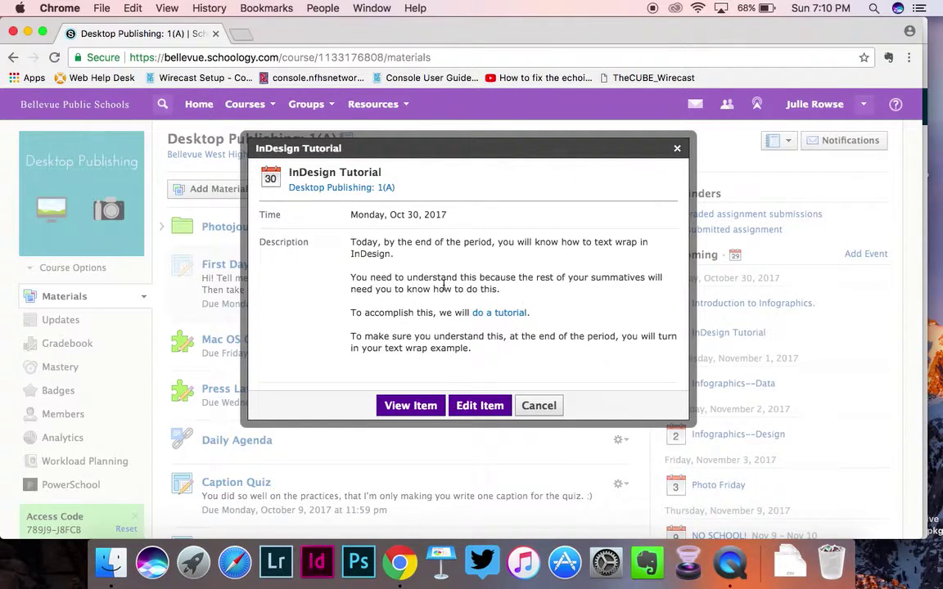
Open the 'InDesign Basics: Wrap Text' Evernote note and read down to Step 1's example image.
left_click(510, 316)
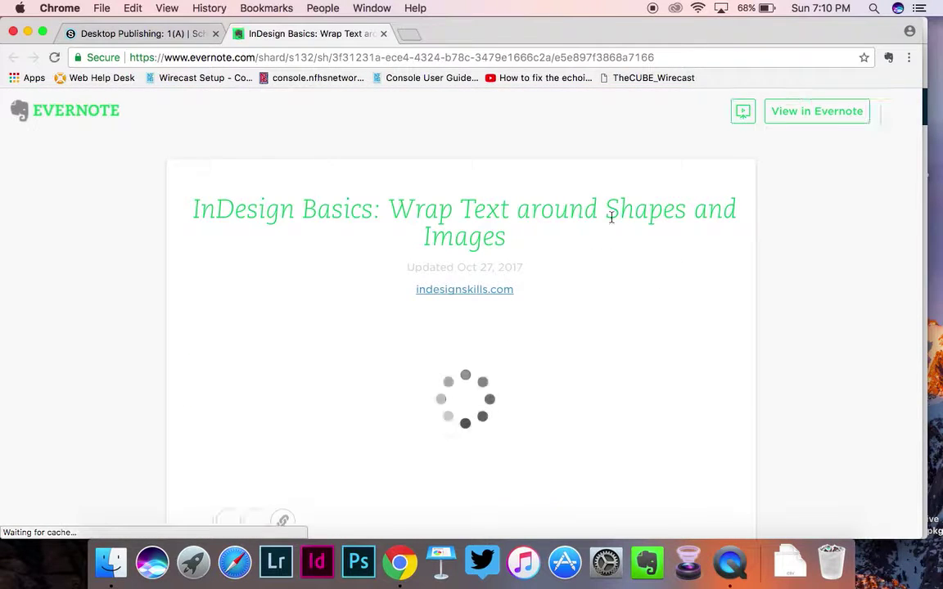
scroll(618, 219, "down", 1)
scroll(618, 219, "down", 10)
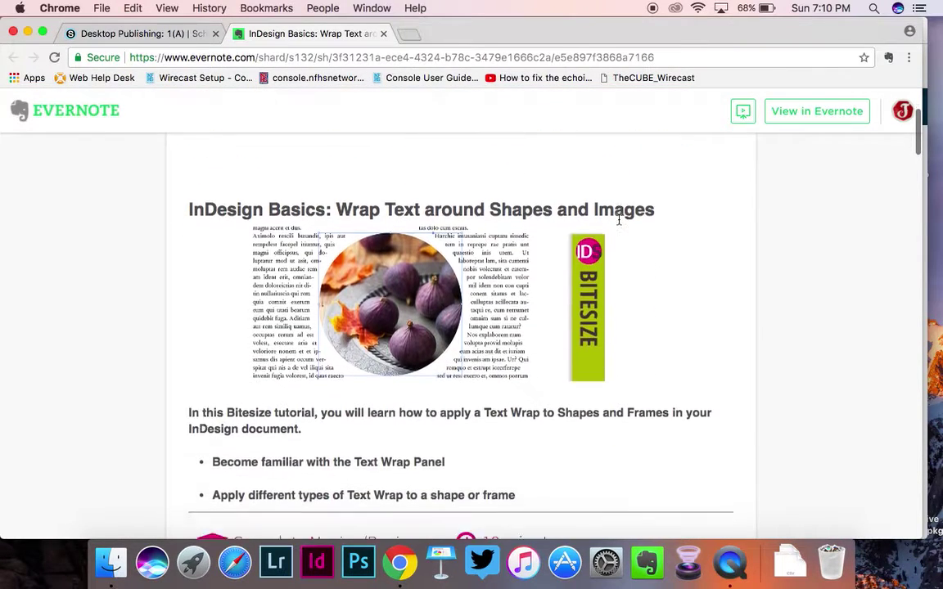
scroll(619, 220, "up", 3)
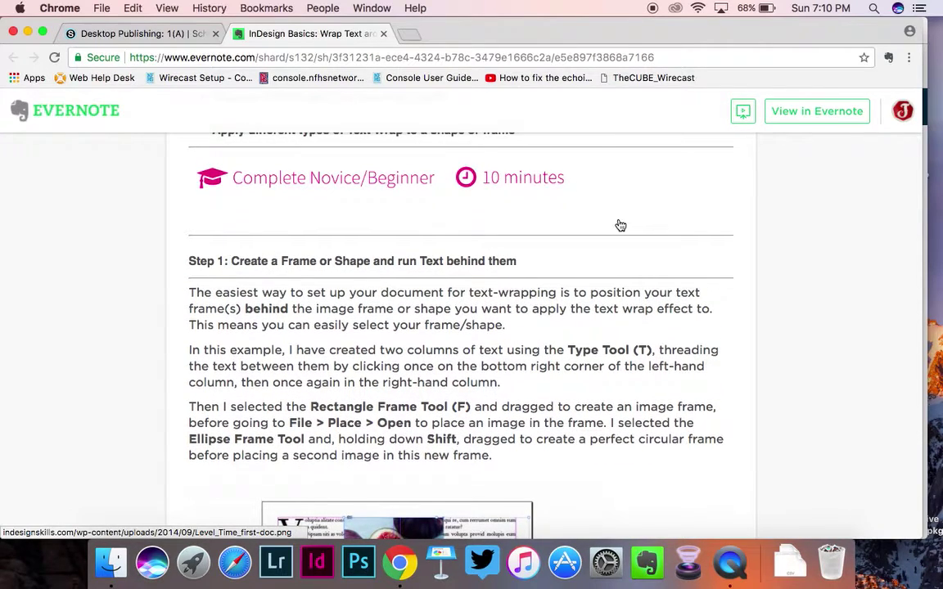
scroll(619, 225, "down", 5)
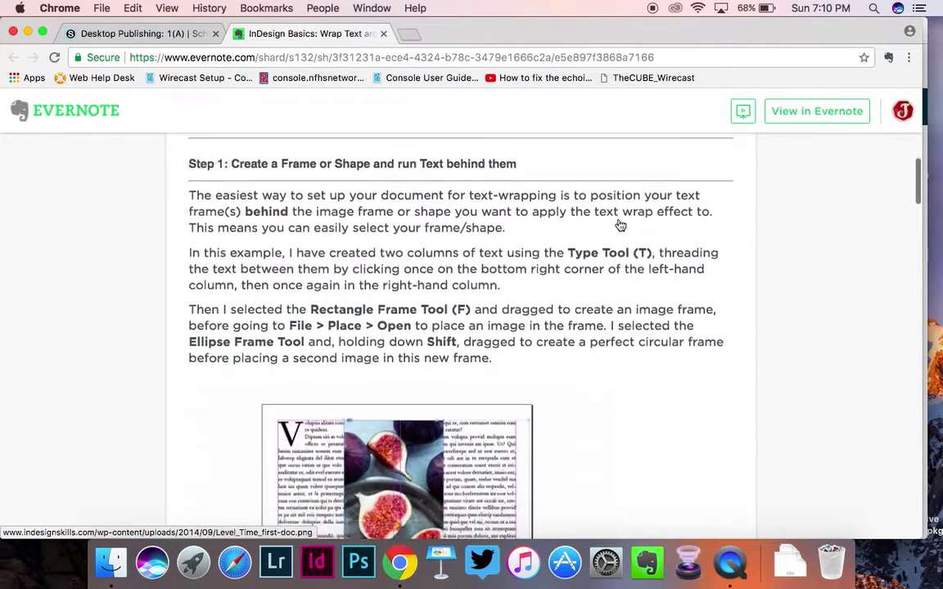
scroll(619, 225, "down", 2)
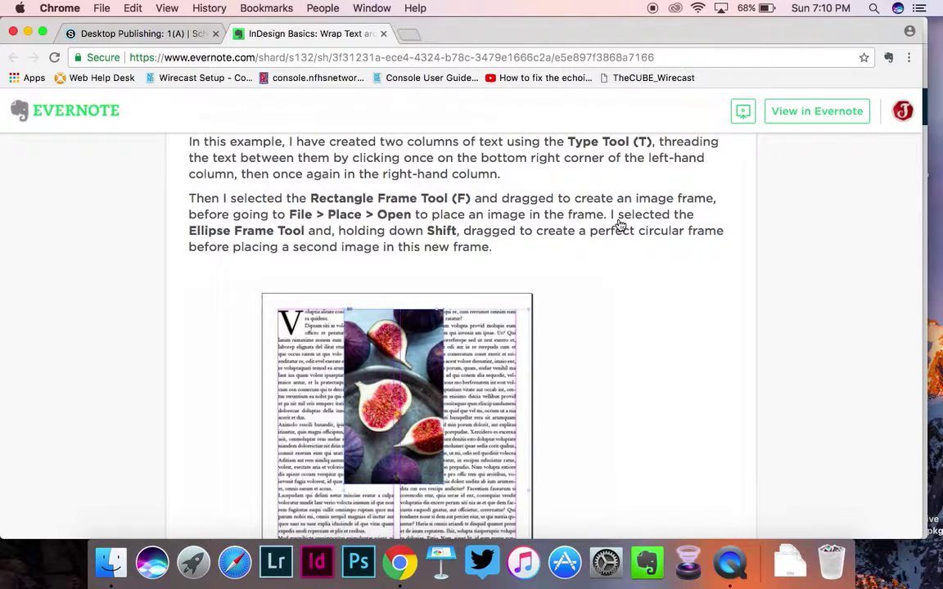
Launch InDesign and create a one-page 8.5 × 11 in Letter document with 0.5 in margins.
left_click(318, 564)
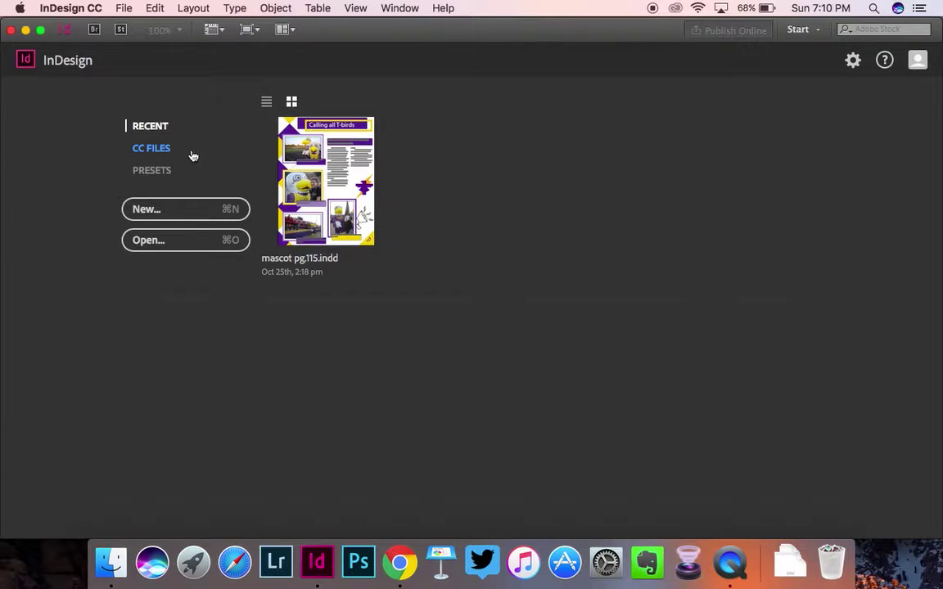
left_click(181, 210)
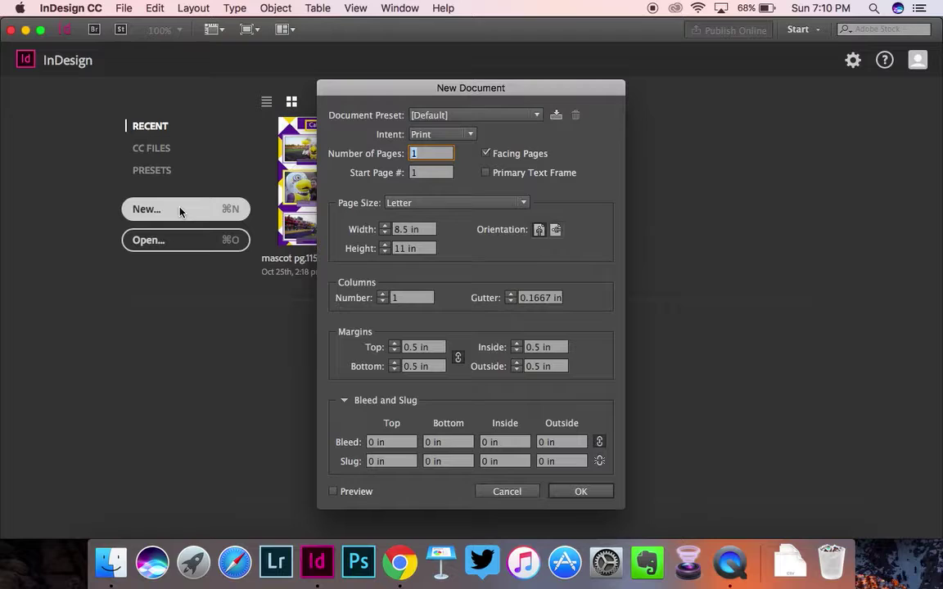
left_click(580, 494)
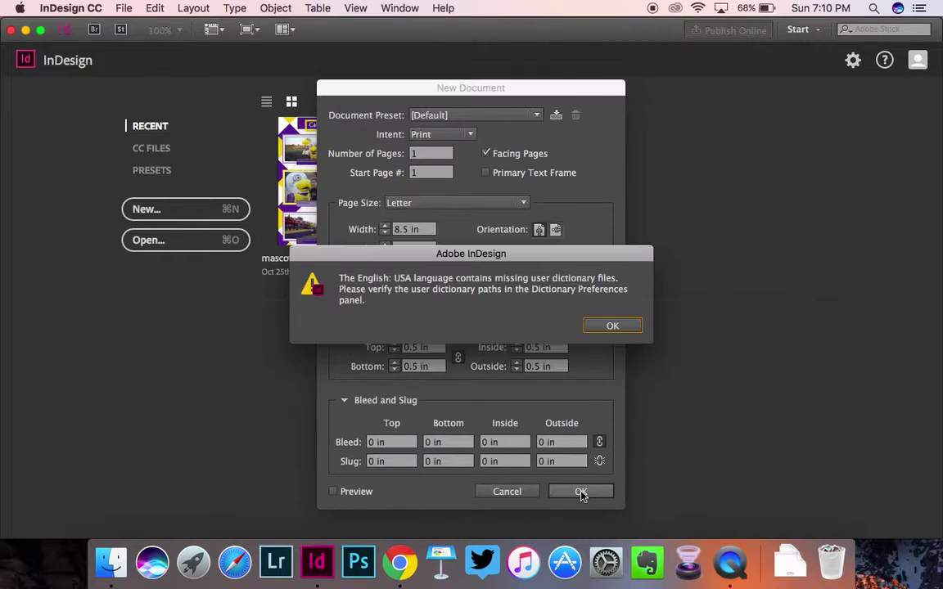
Dismiss the dictionary alert, then draw a margin-to-margin text frame filled with placeholder text.
left_click(614, 329)
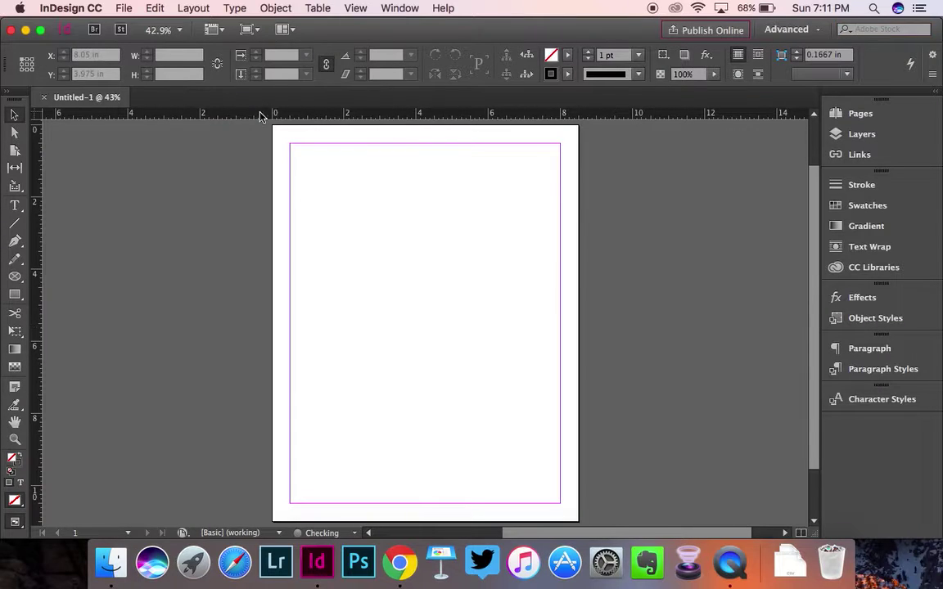
left_click(17, 206)
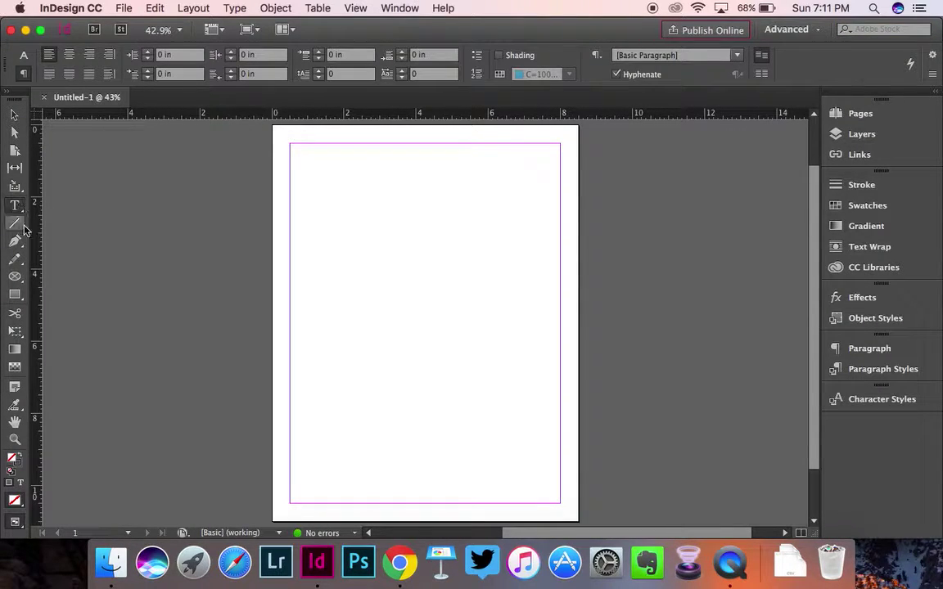
left_click_drag(299, 151, 560, 503)
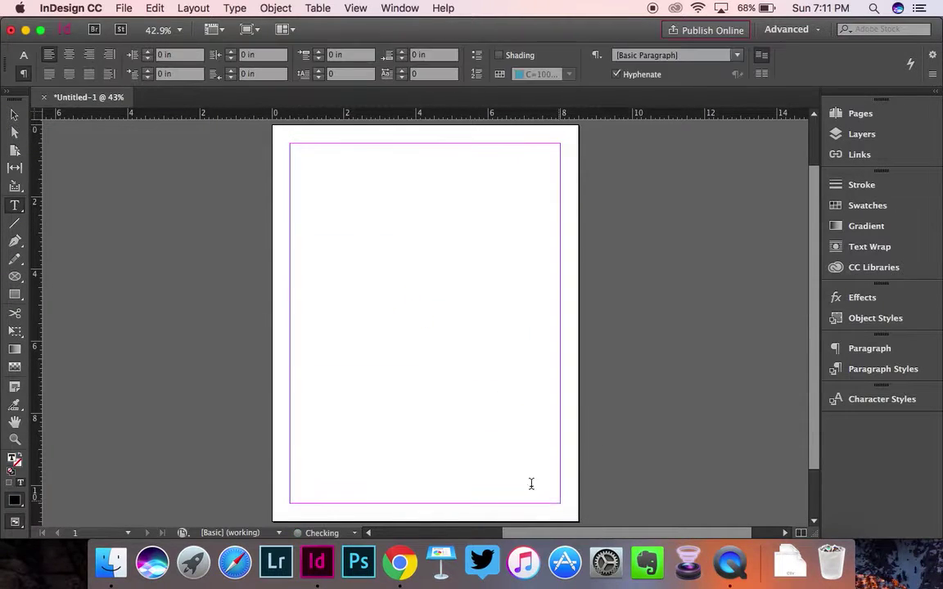
right_click(384, 296)
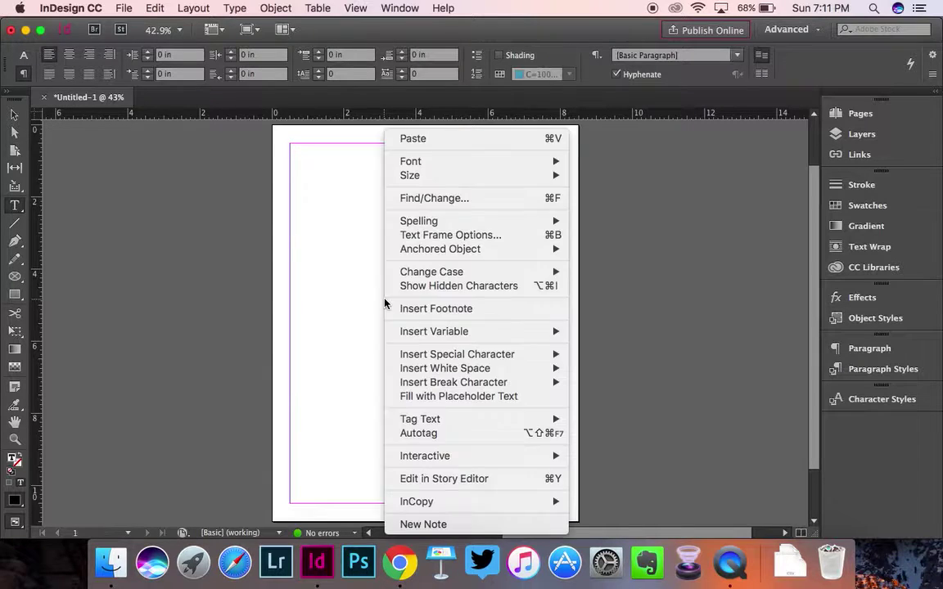
left_click(451, 396)
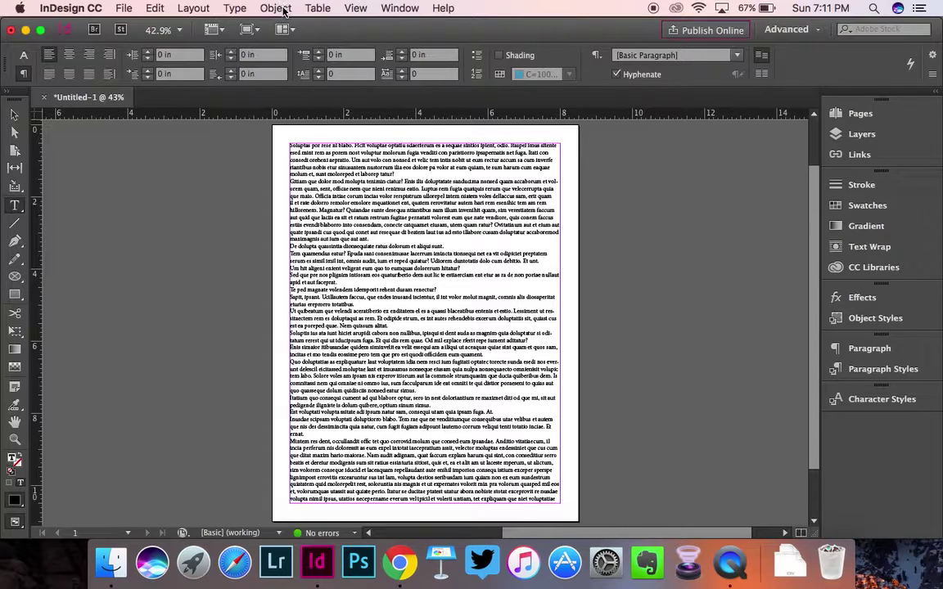
Set the text frame to 2 columns and refill placeholder text so both columns are full.
left_click(284, 12)
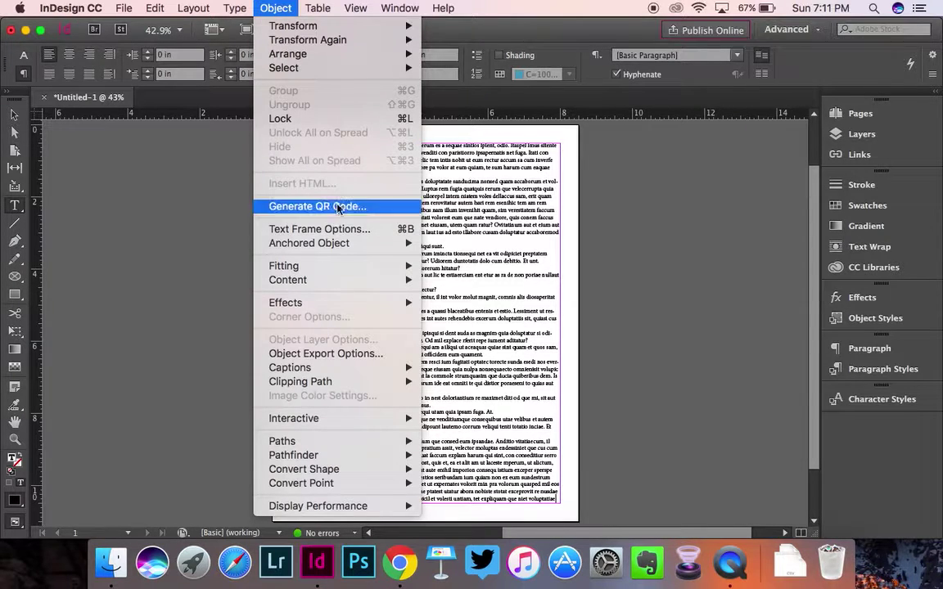
left_click(343, 232)
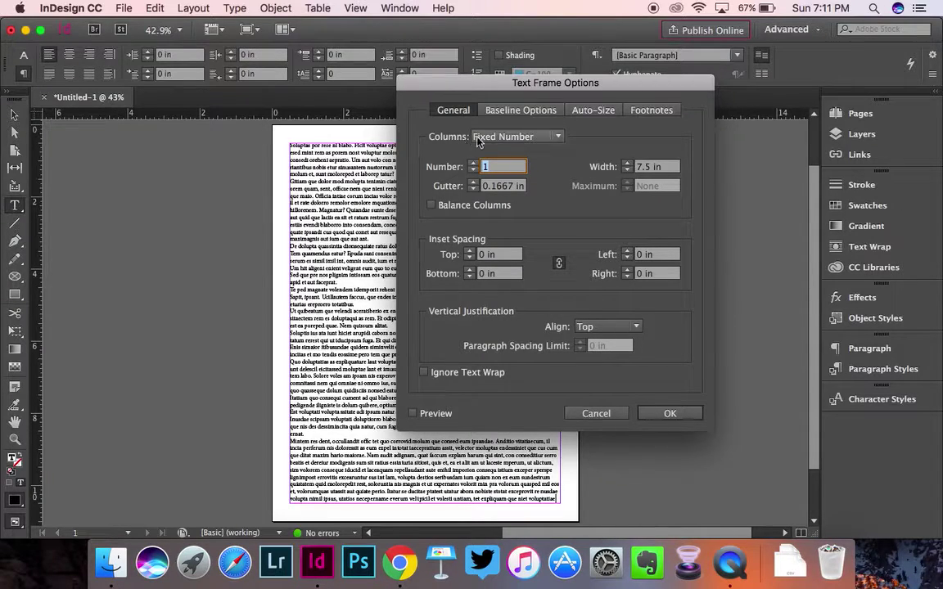
left_click(472, 163)
left_click(669, 413)
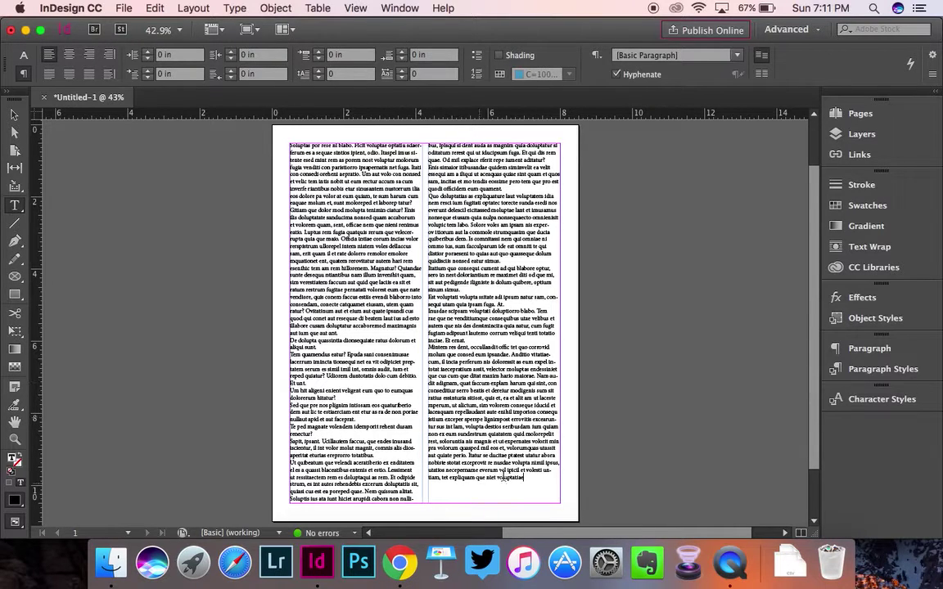
right_click(532, 485)
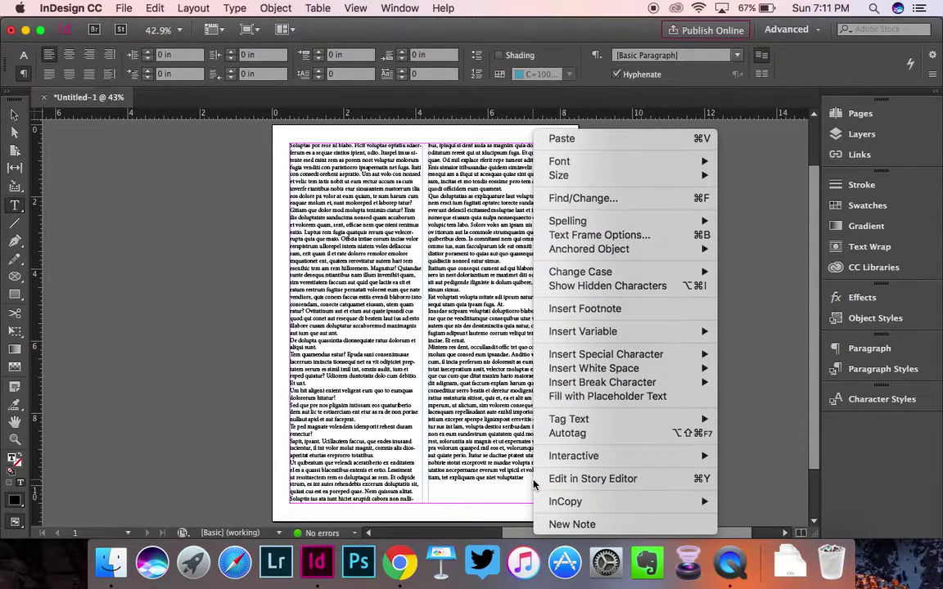
left_click(572, 397)
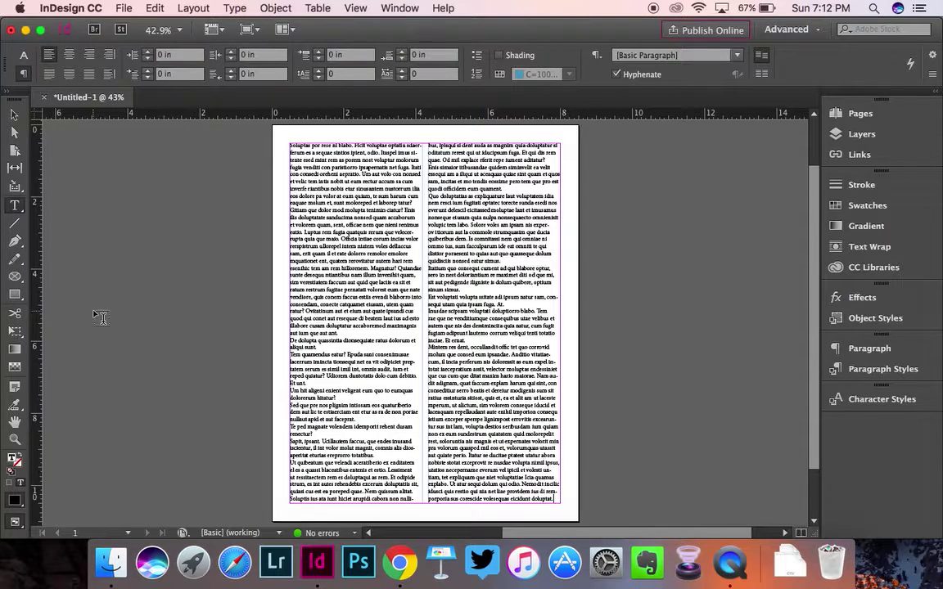
Draw a 3.975 × 4.75 in rectangle frame across the top middle of the page.
left_click(14, 278)
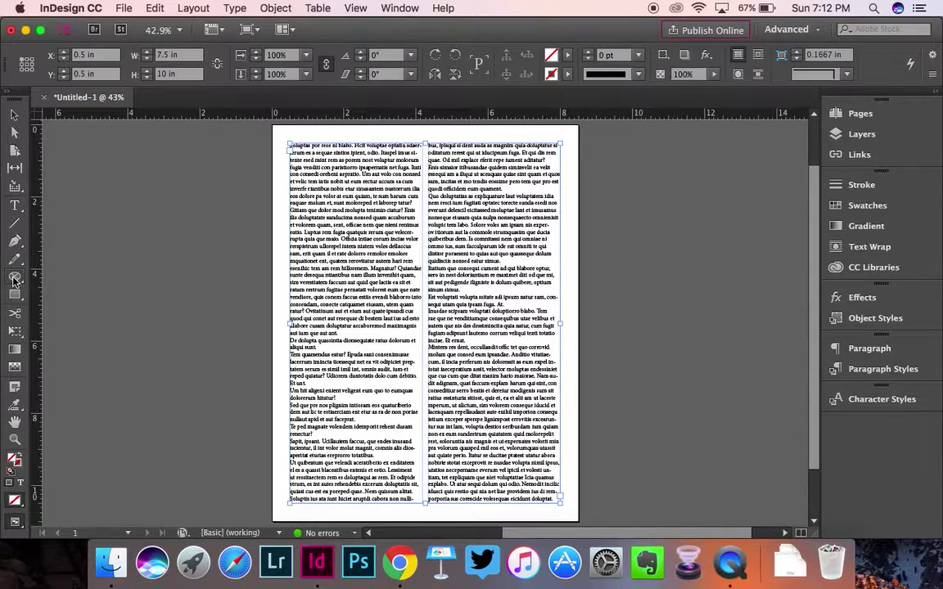
left_click_drag(14, 278, 36, 273)
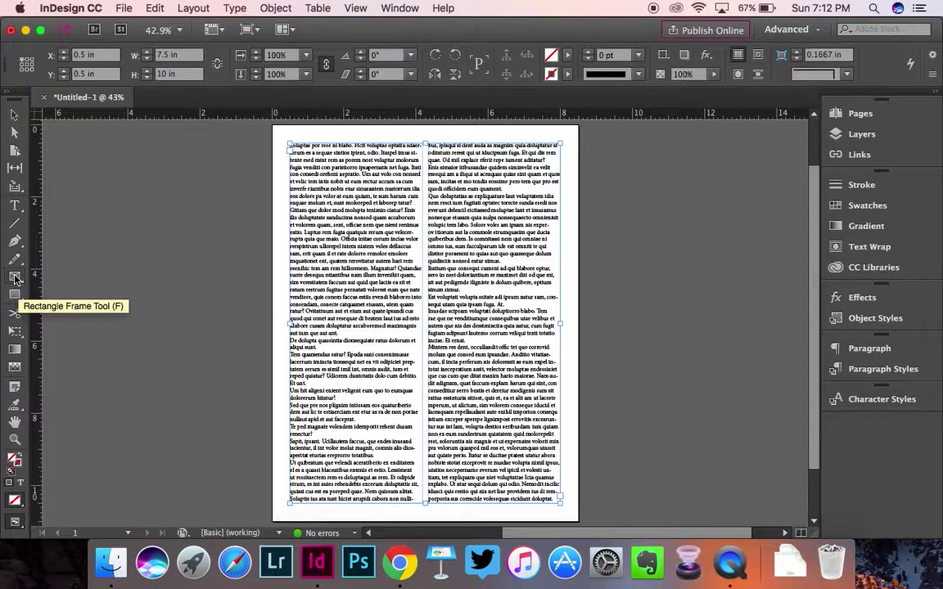
left_click(15, 277)
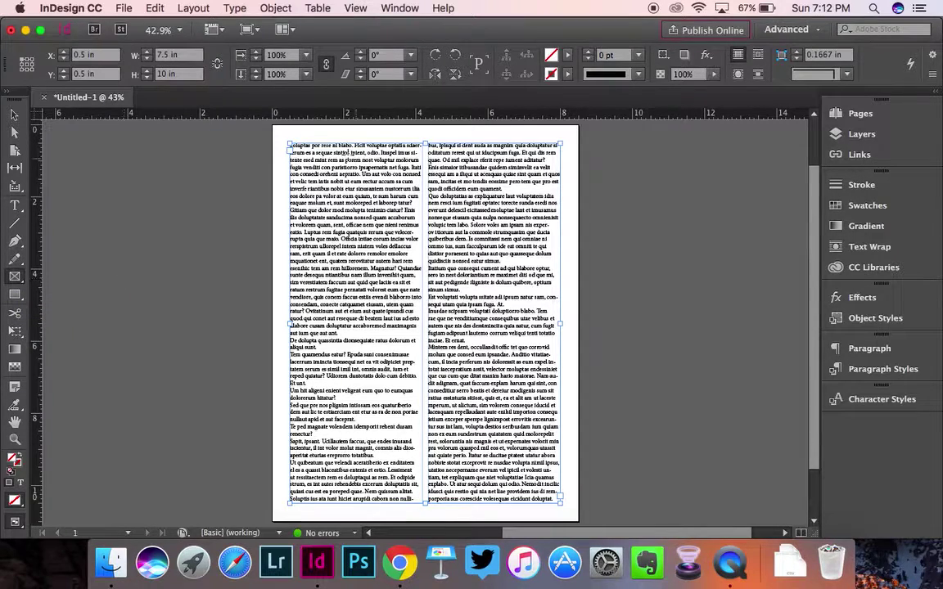
left_click_drag(357, 139, 491, 316)
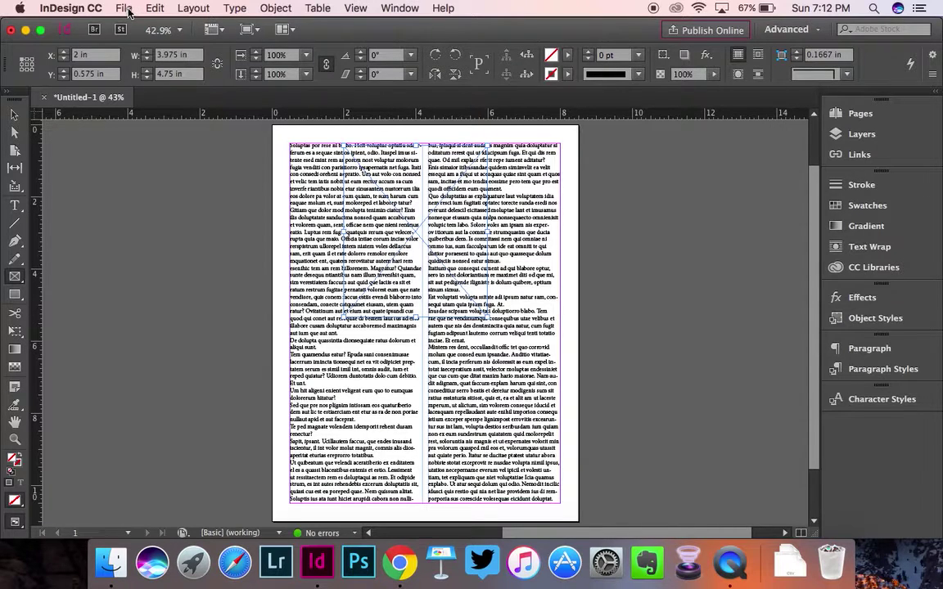
Place Eiffel-Tower1.jpg in the rectangle frame and set it to Fill Frame Proportionally.
left_click(125, 8)
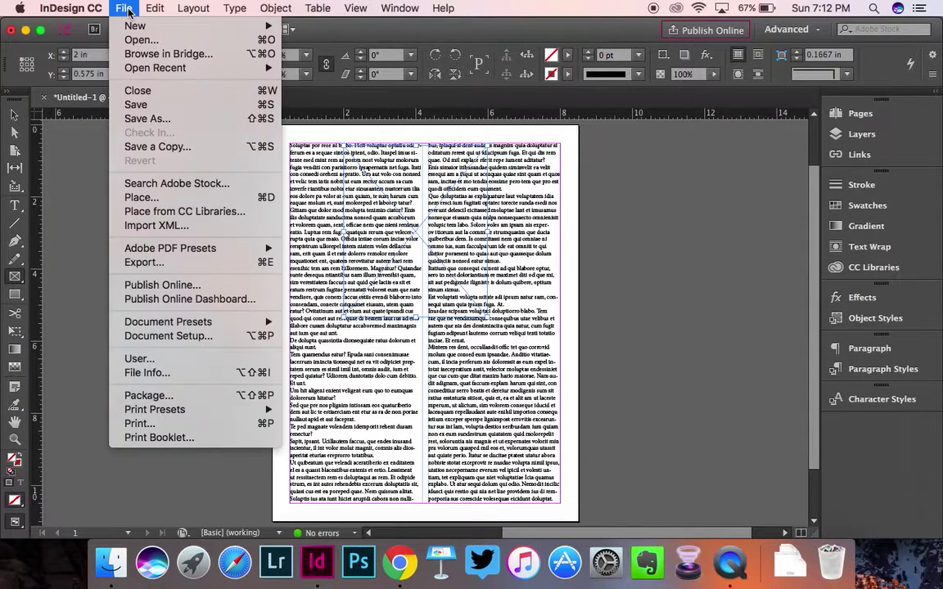
left_click(157, 202)
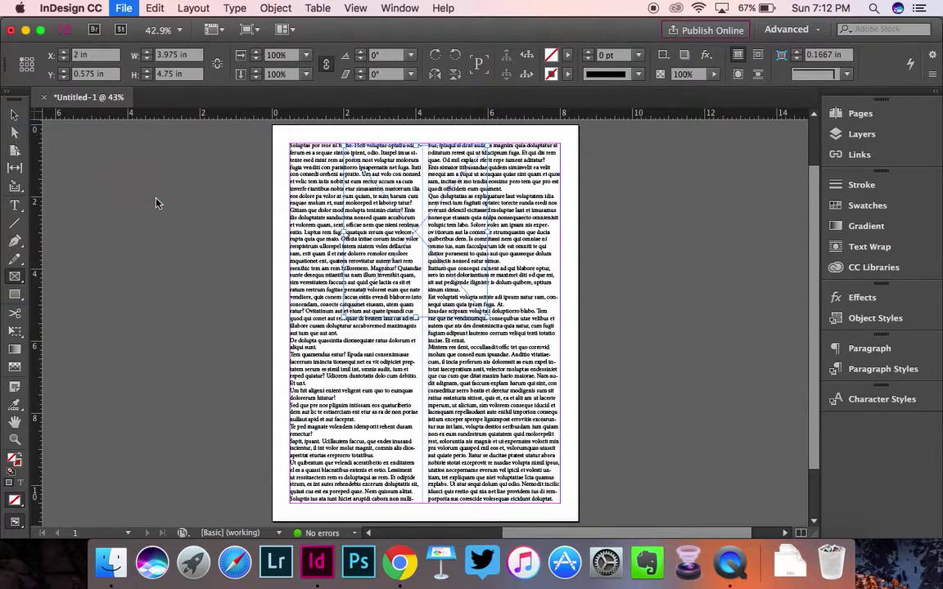
scroll(504, 173, "down", 5)
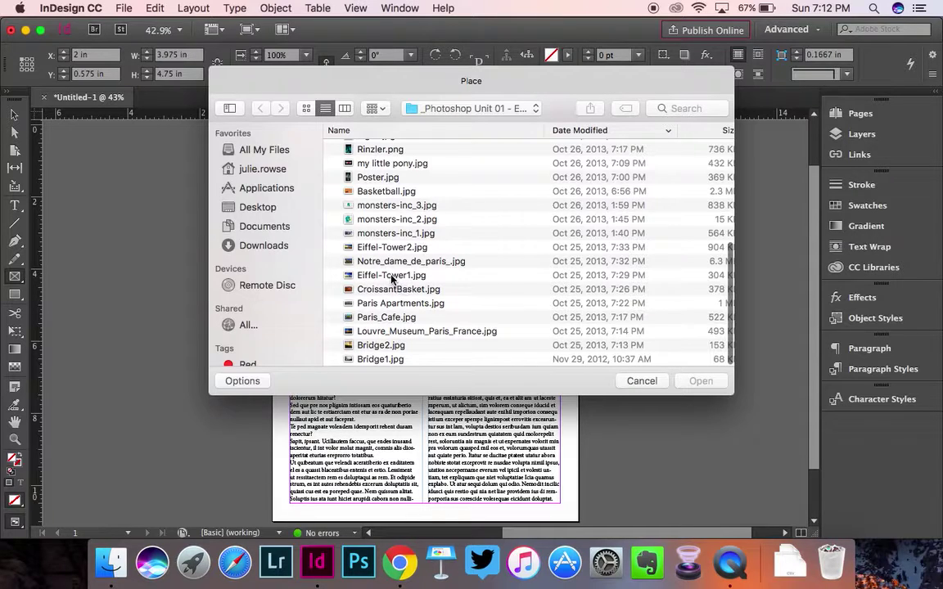
double_click(391, 275)
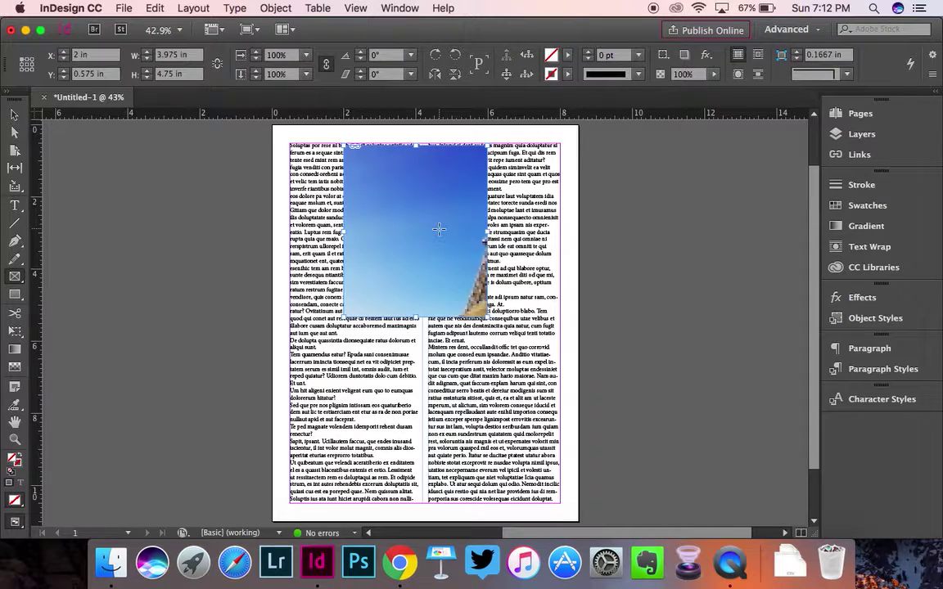
right_click(438, 232)
mouse_move(470, 307)
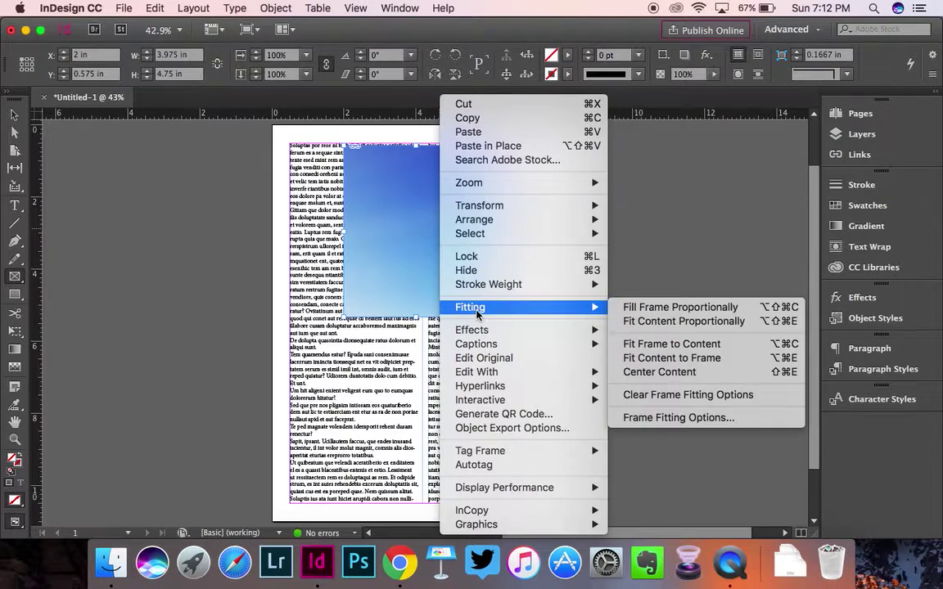
left_click(637, 307)
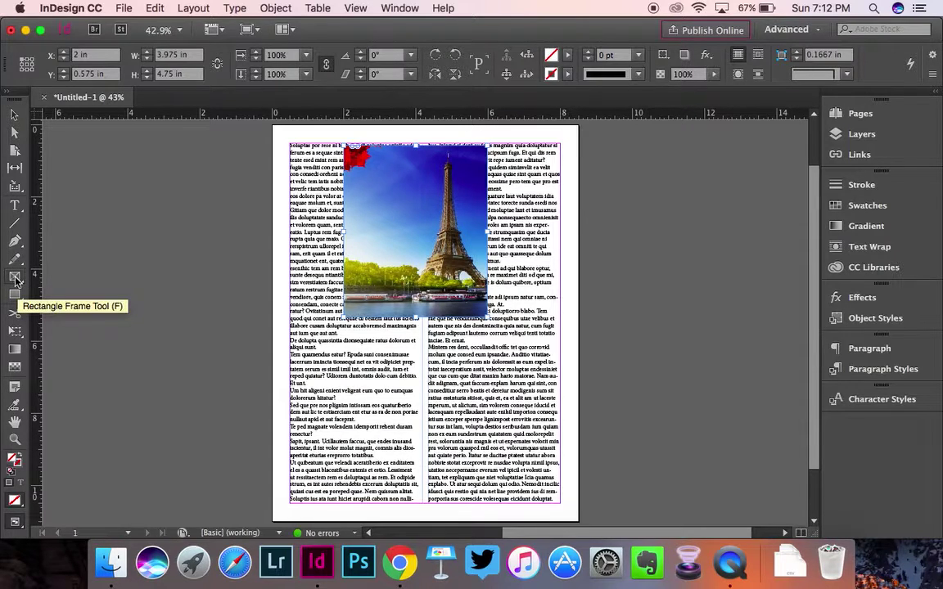
Draw a 2.9 × 2.9 in circular ellipse frame at the bottom of the right column.
left_click(15, 279)
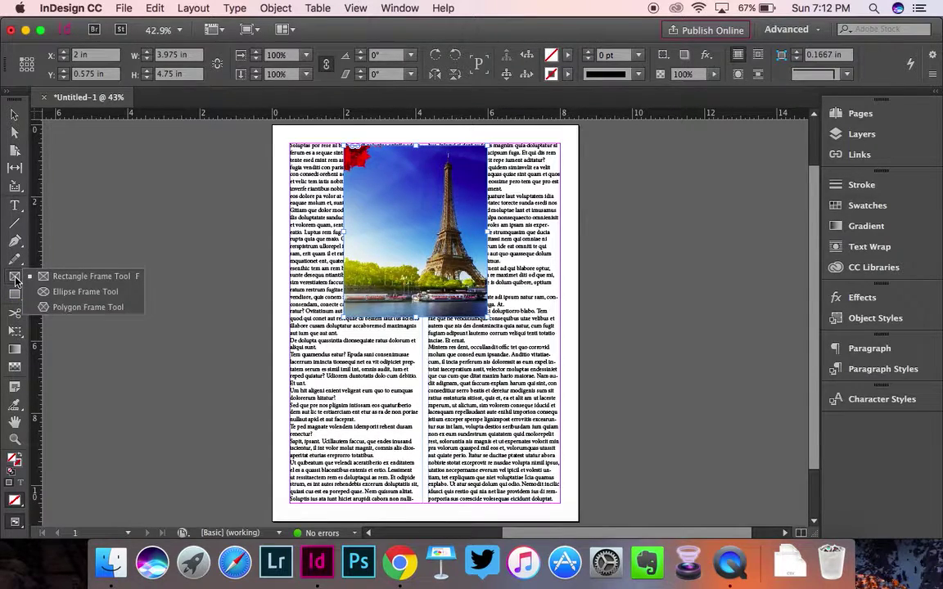
left_click(59, 293)
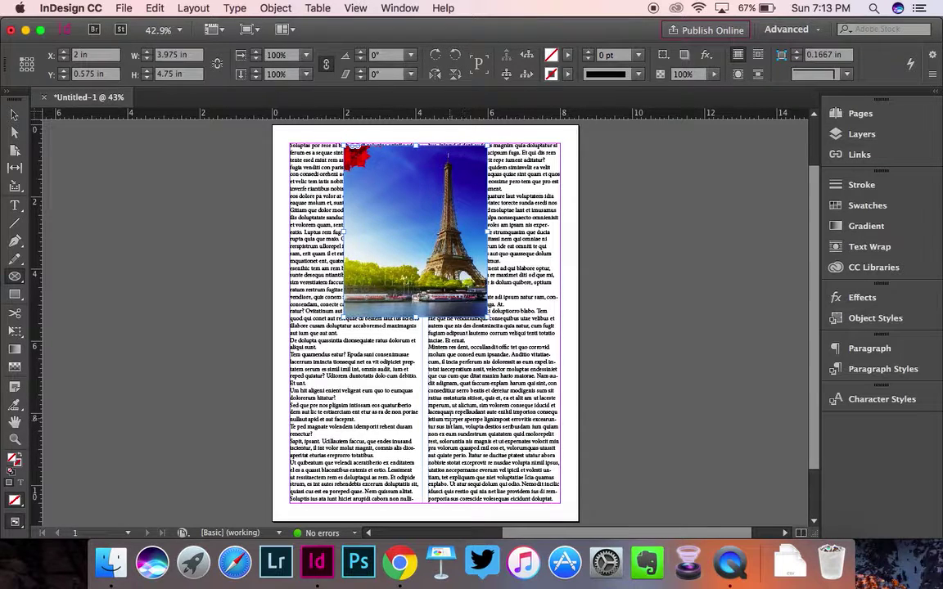
left_click_drag(514, 420, 647, 519)
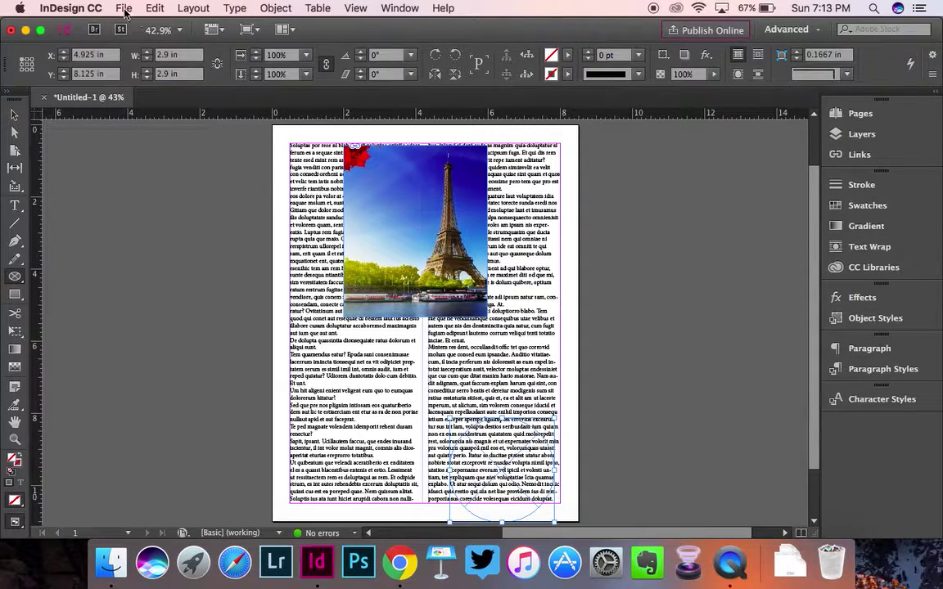
left_click(124, 9)
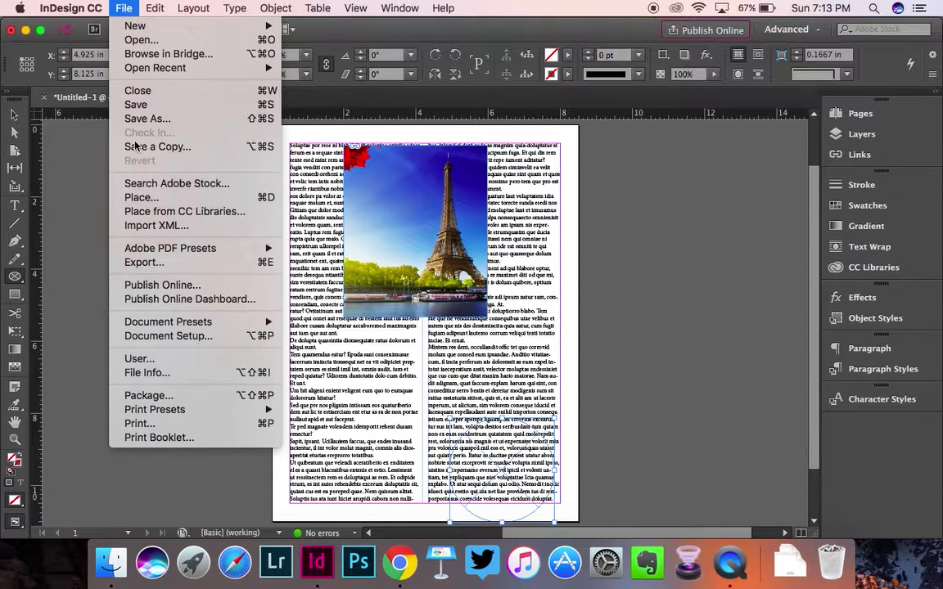
Place CroissantBasket.jpg in the circle frame and set it to Fill Frame Proportionally.
left_click(143, 198)
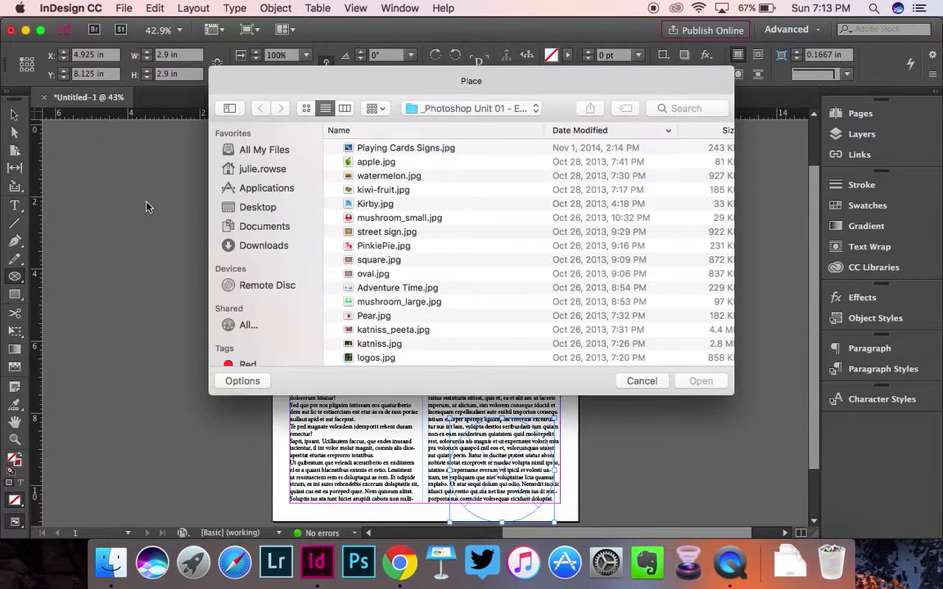
scroll(389, 231, "down", 10)
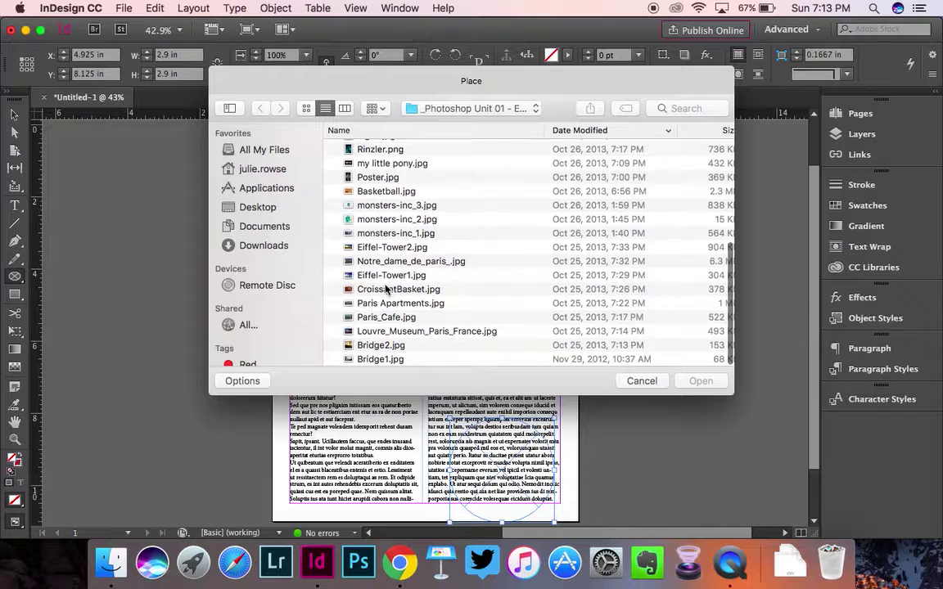
double_click(392, 290)
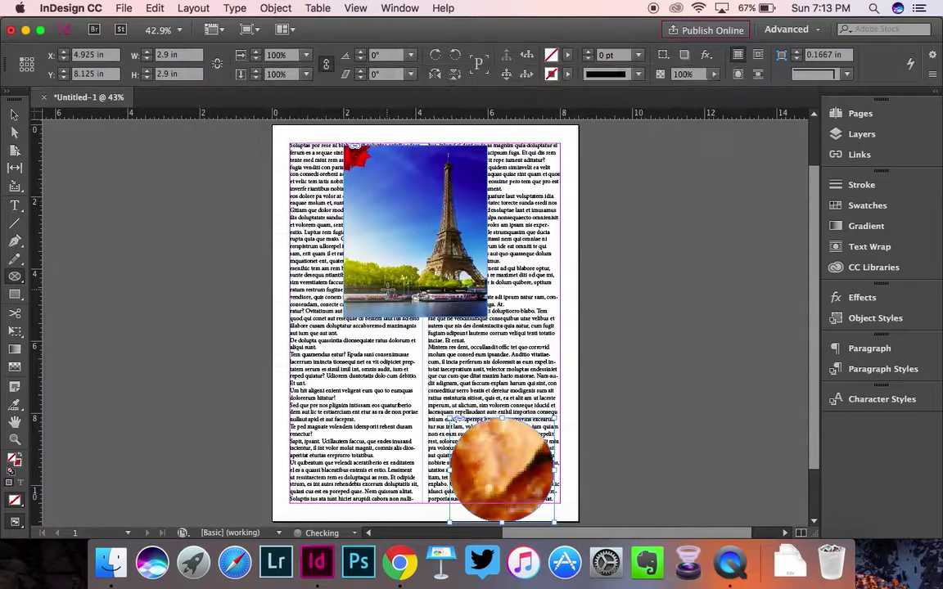
right_click(497, 455)
mouse_move(540, 313)
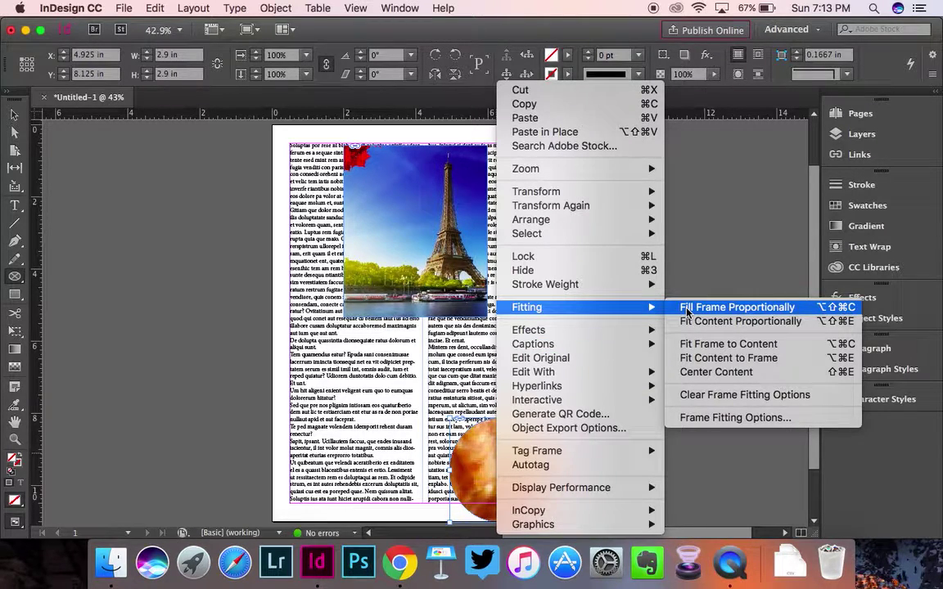
left_click(686, 309)
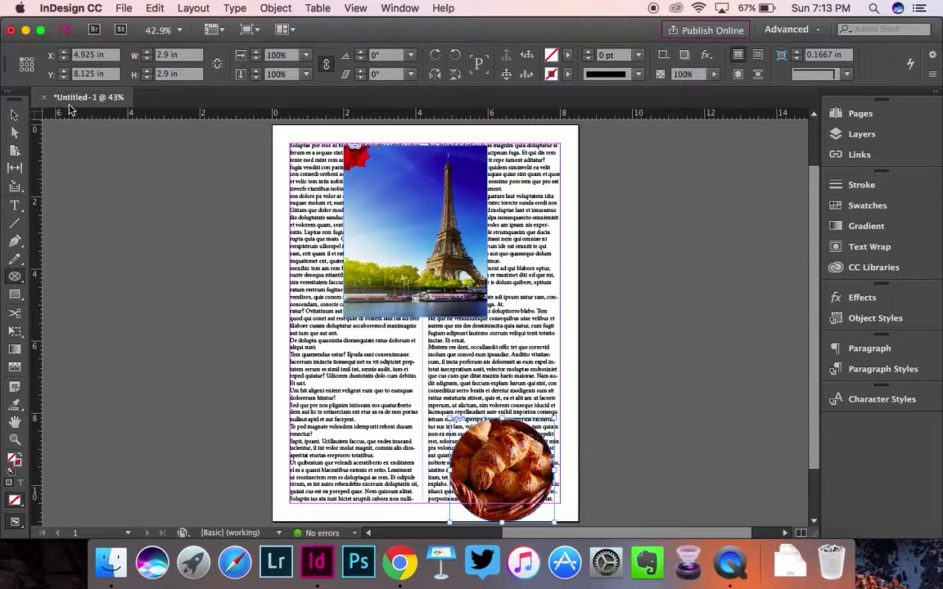
Nudge the croissant circle up and right, and move the Eiffel Tower photo 0.5 in from the top.
left_click(15, 115)
left_click_drag(506, 441, 515, 419)
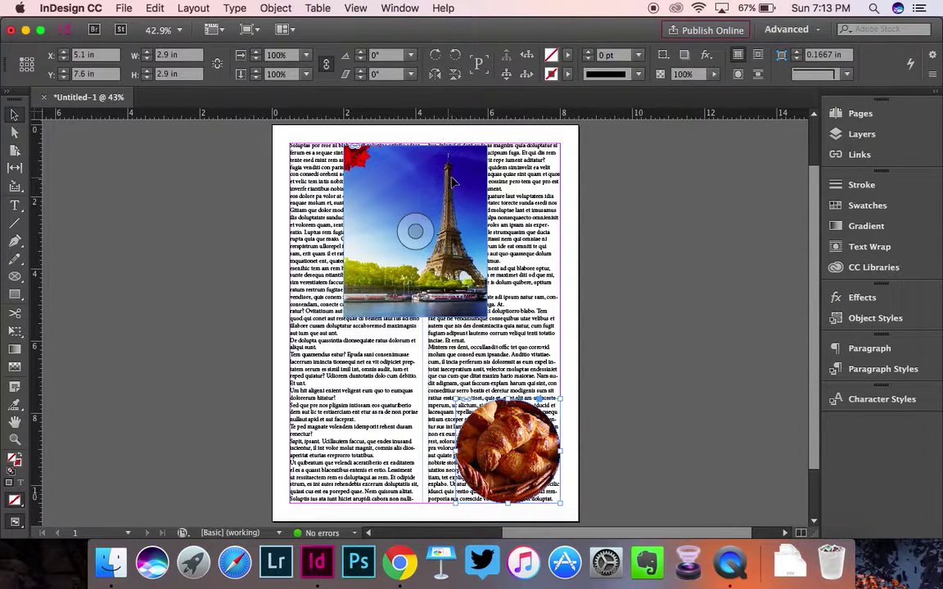
left_click_drag(454, 180, 458, 182)
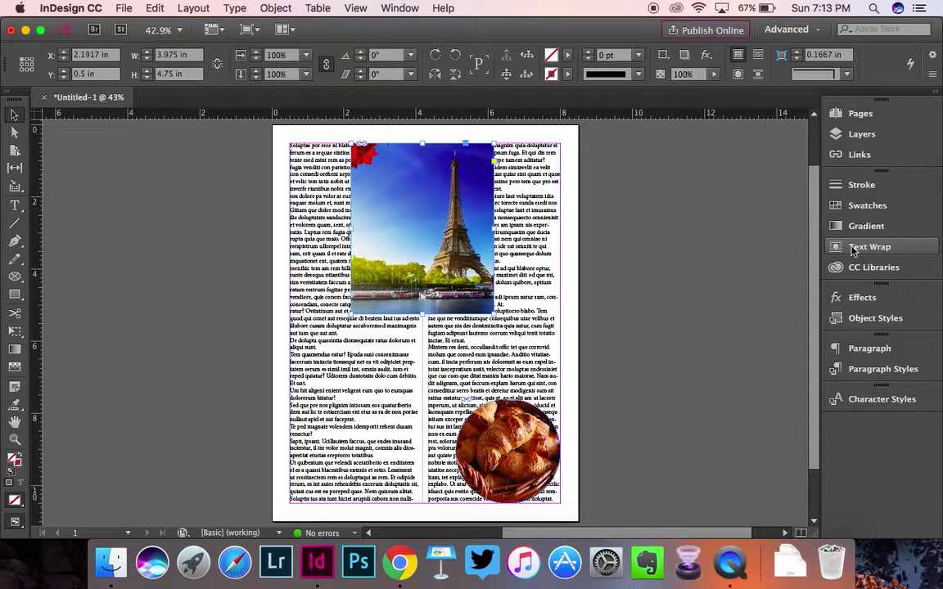
Apply Wrap around bounding box to the Eiffel Tower photo, leaving offsets at 0.
left_click(396, 9)
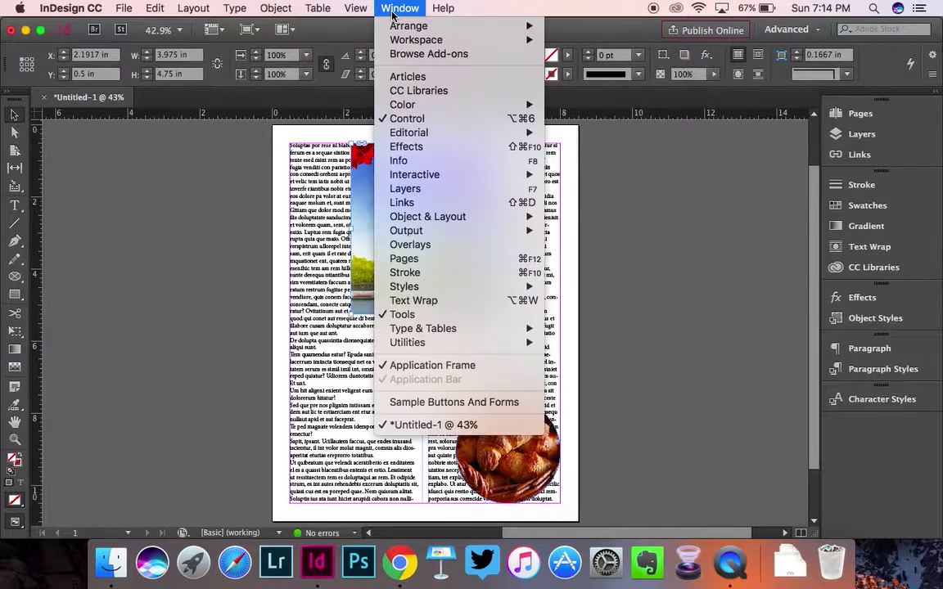
left_click(438, 302)
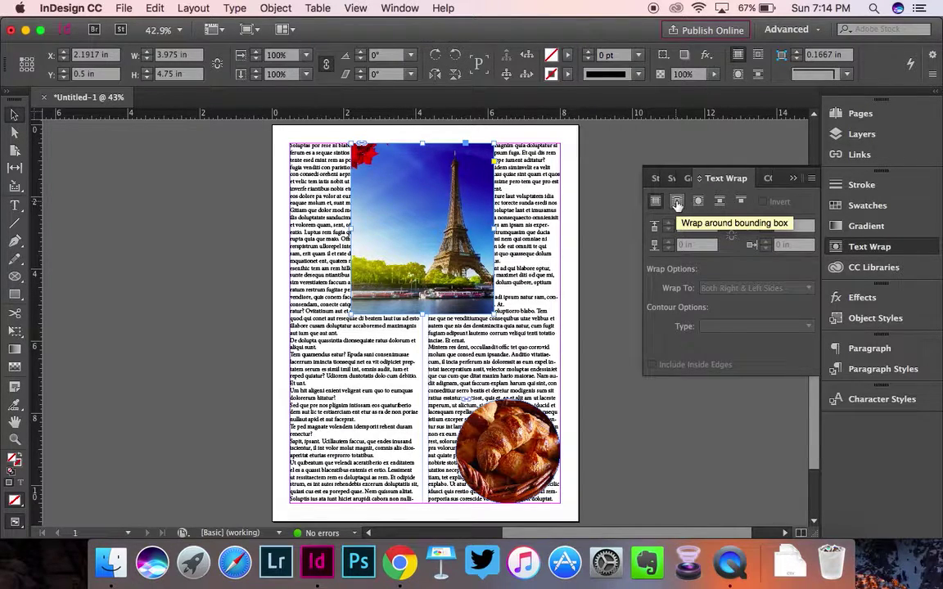
left_click(677, 202)
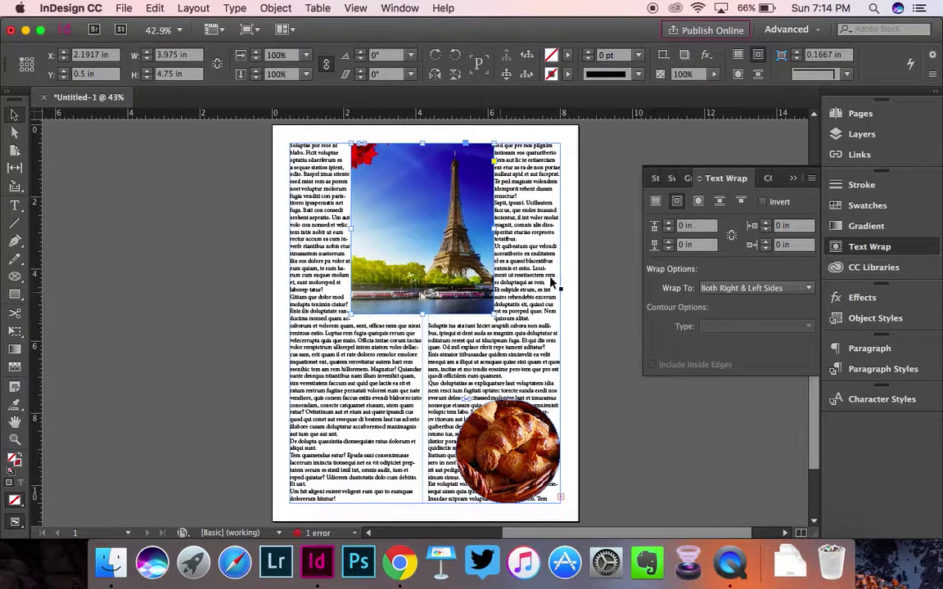
Show the document grid over the page.
left_click(355, 10)
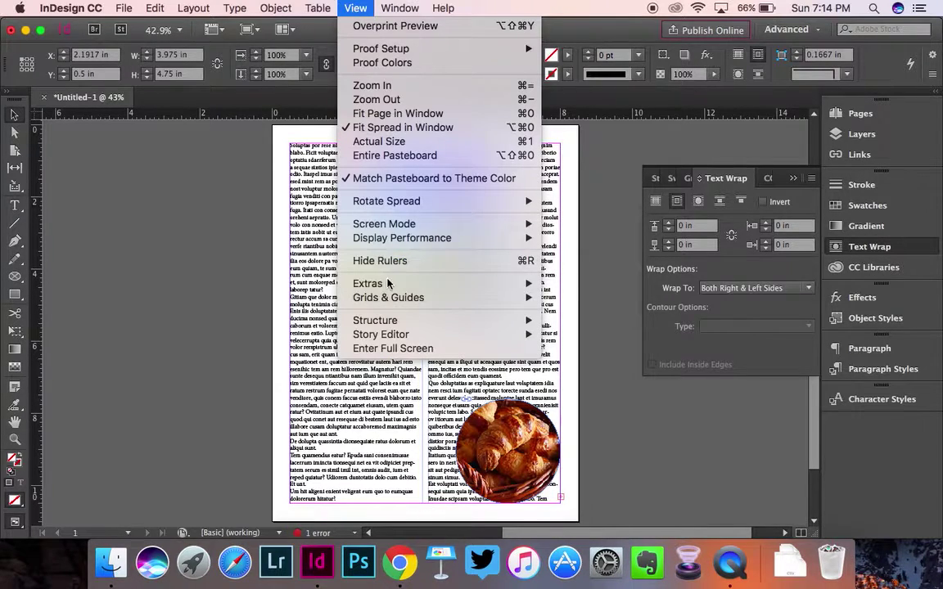
mouse_move(391, 297)
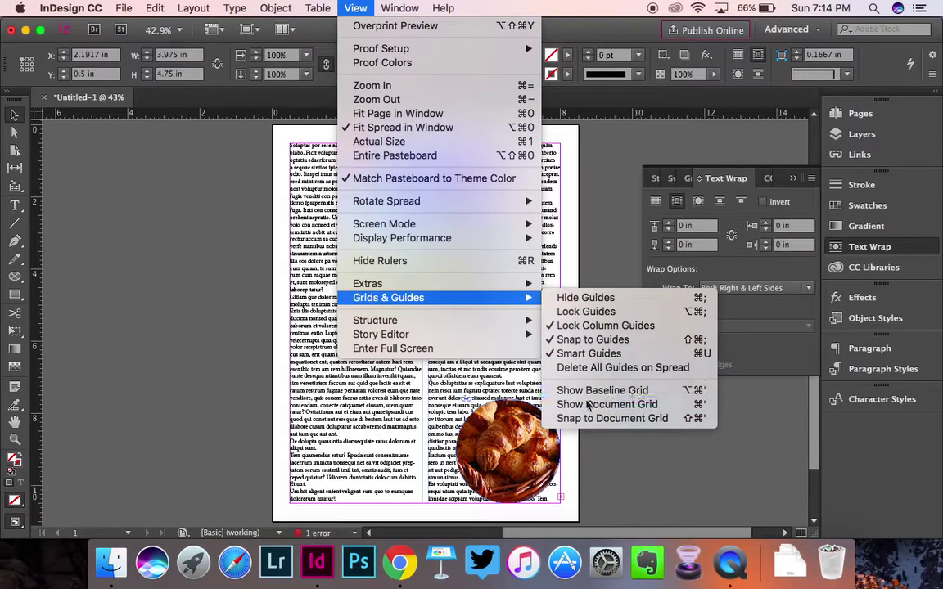
left_click(587, 404)
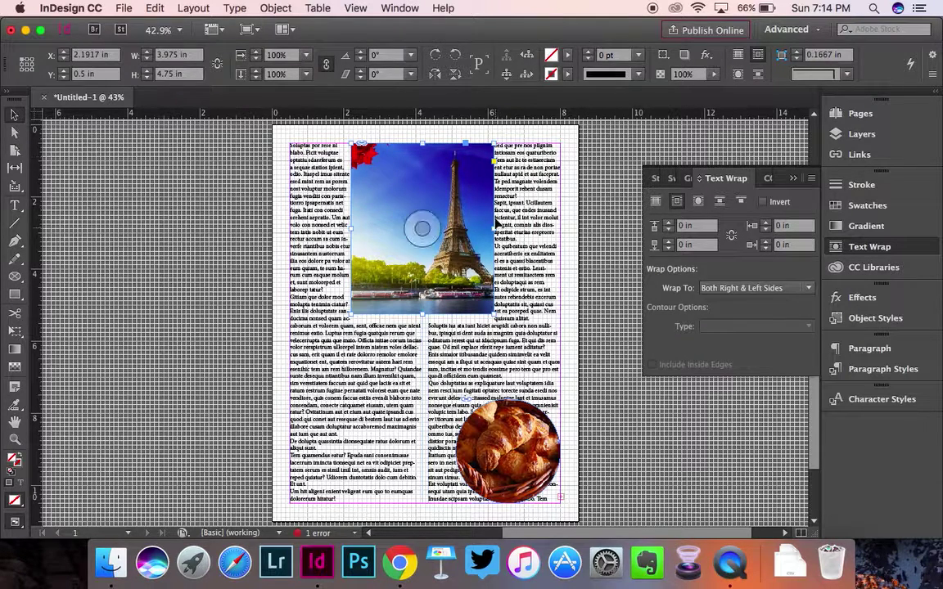
Try linked wrap offsets up to 0.1875 in, then return them to zero.
left_click(731, 235)
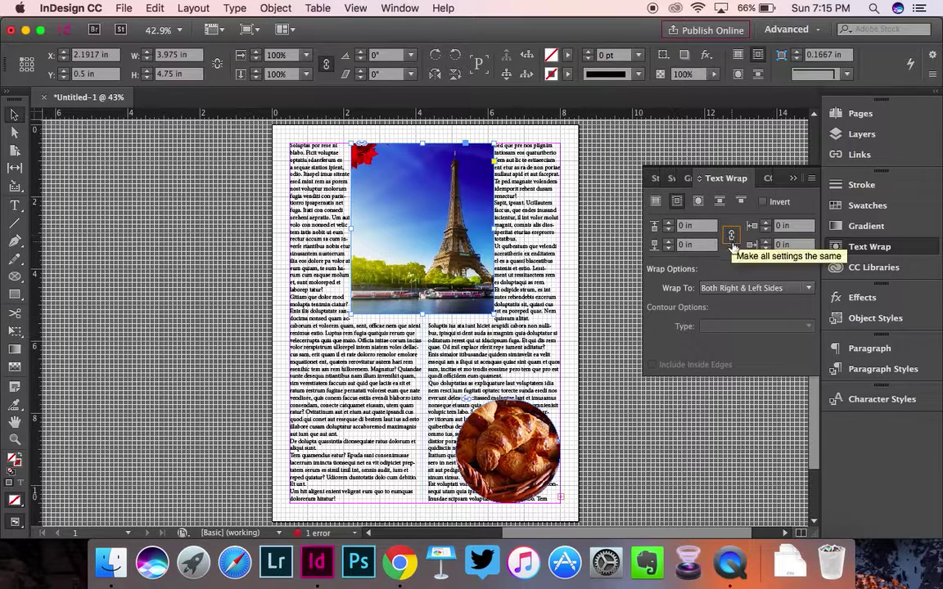
left_click(730, 238)
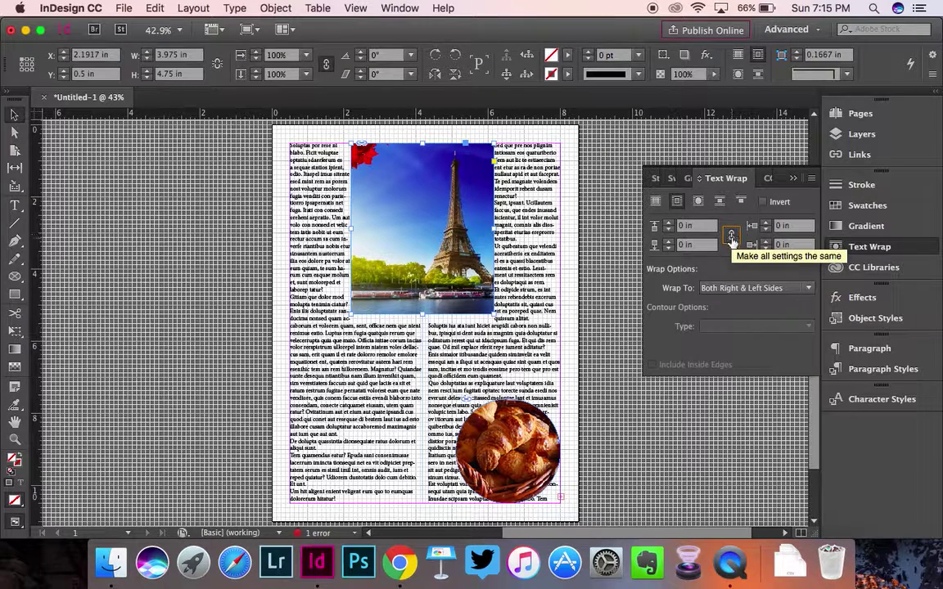
left_click(669, 226)
left_click(669, 226)
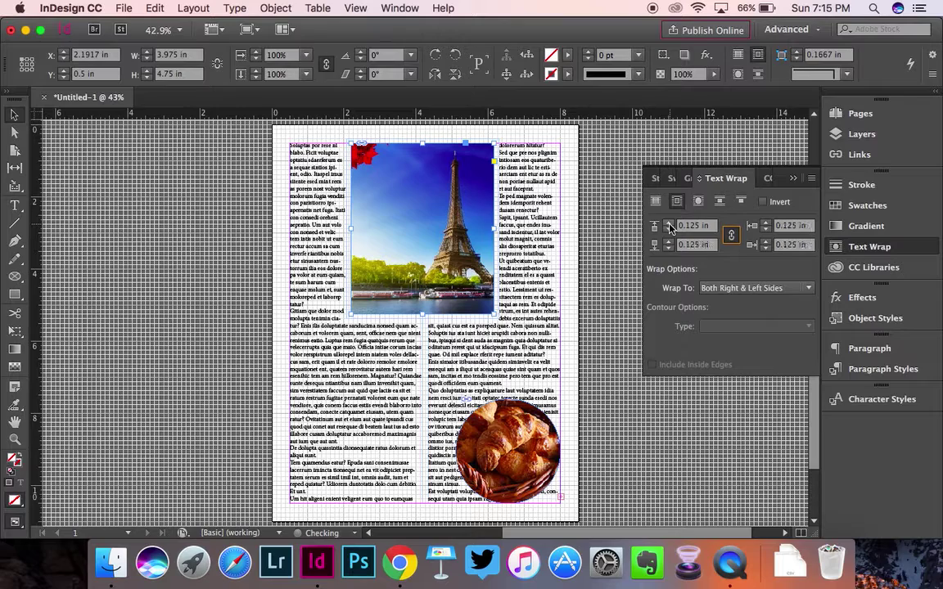
left_click(669, 226)
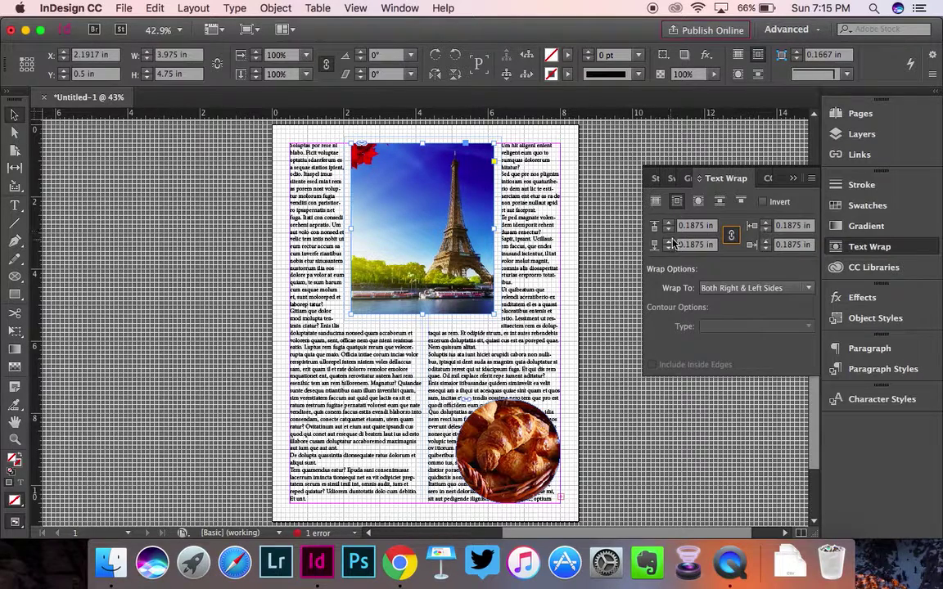
left_click(670, 229)
left_click(670, 230)
left_click(669, 230)
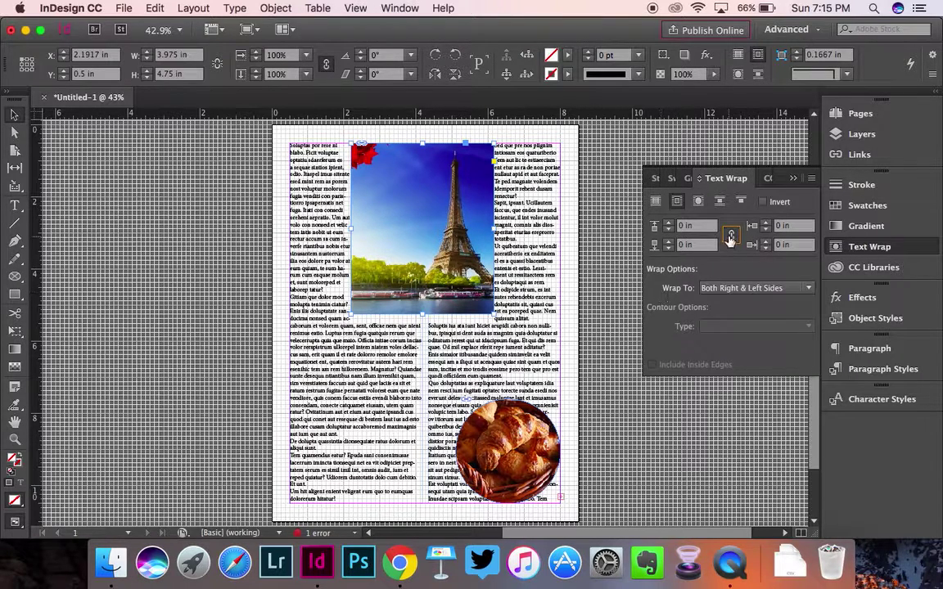
left_click(731, 237)
Set the Eiffel photo's left and right wrap offsets to 0.125 in.
left_click(766, 228)
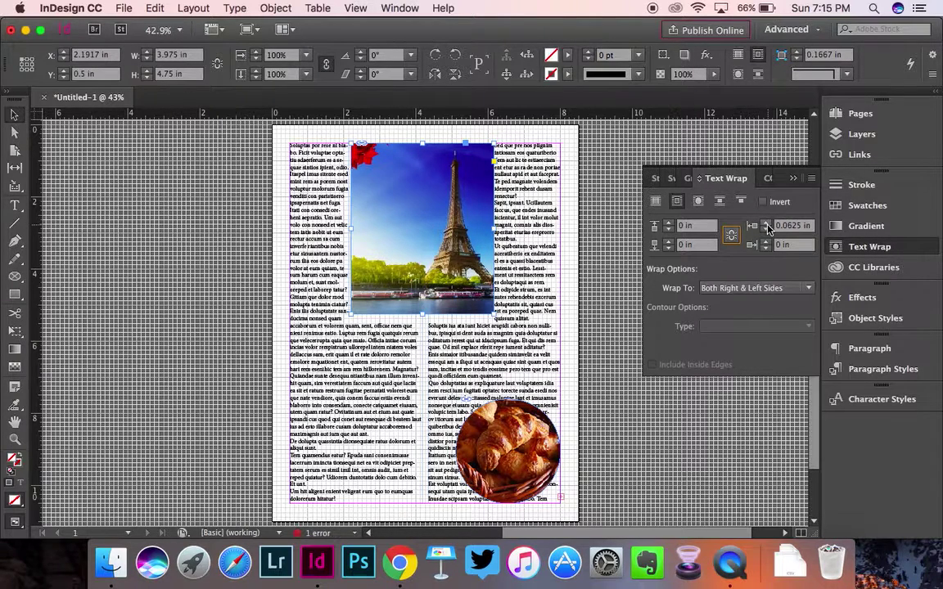
left_click(767, 227)
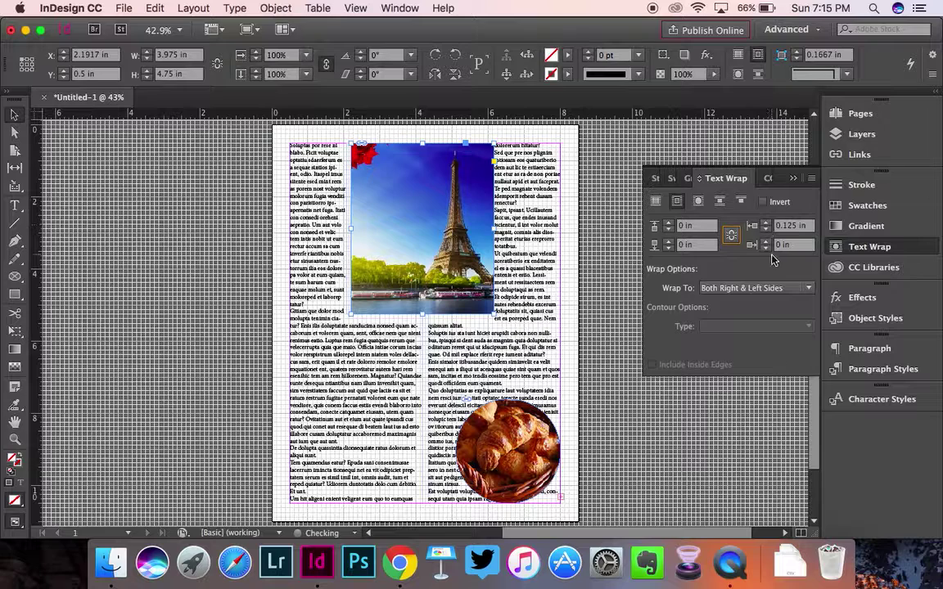
left_click(767, 246)
left_click(767, 246)
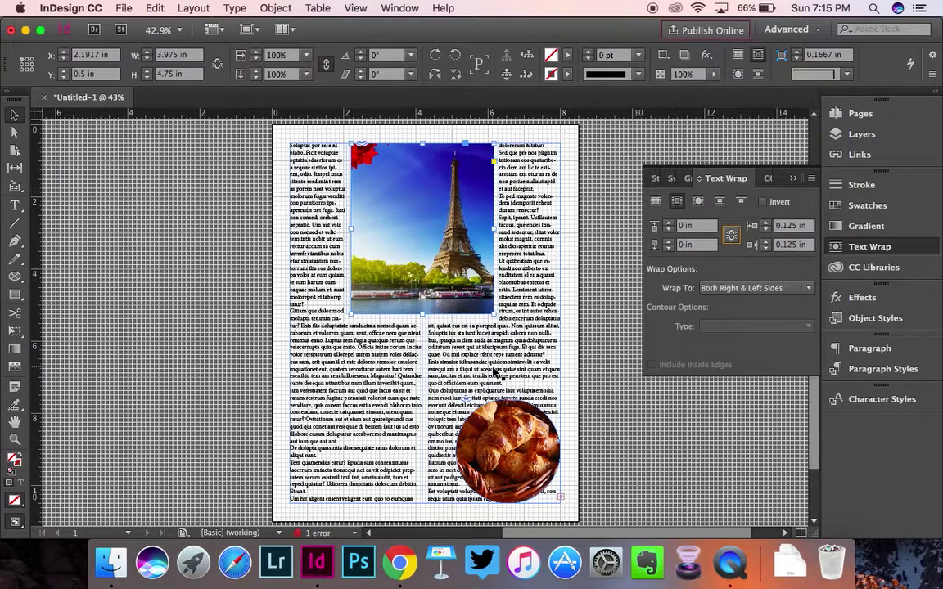
Wrap the column text around the croissant circle's bounding box.
left_click(529, 428)
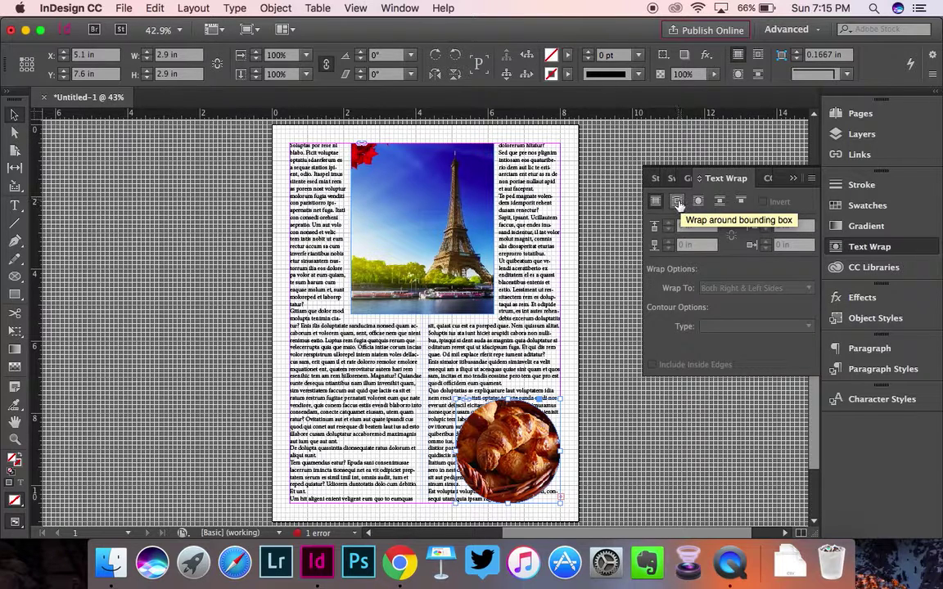
left_click(678, 202)
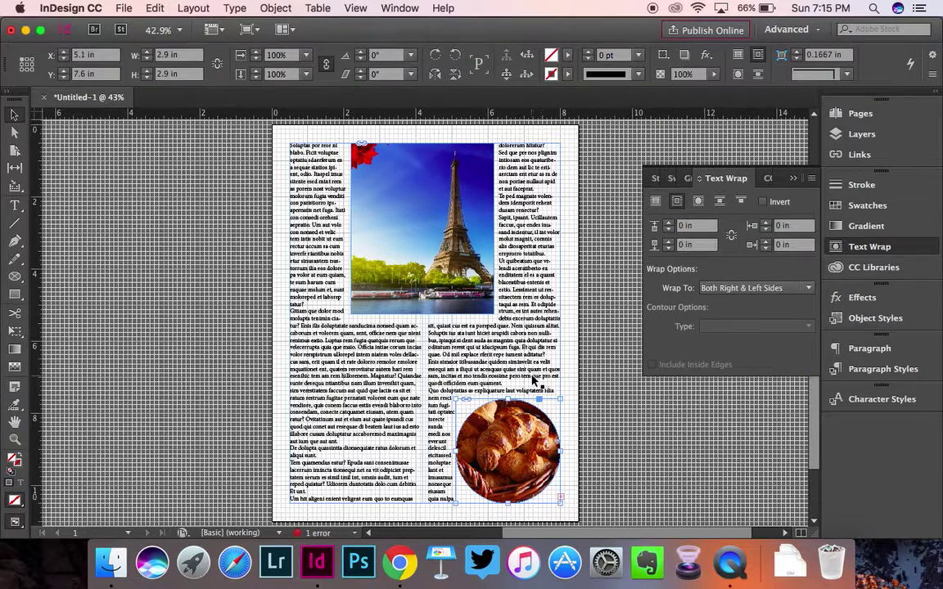
key("super+equal")
Shift the croissant picture inside its round frame and close the Text Wrap panel.
left_click(461, 287)
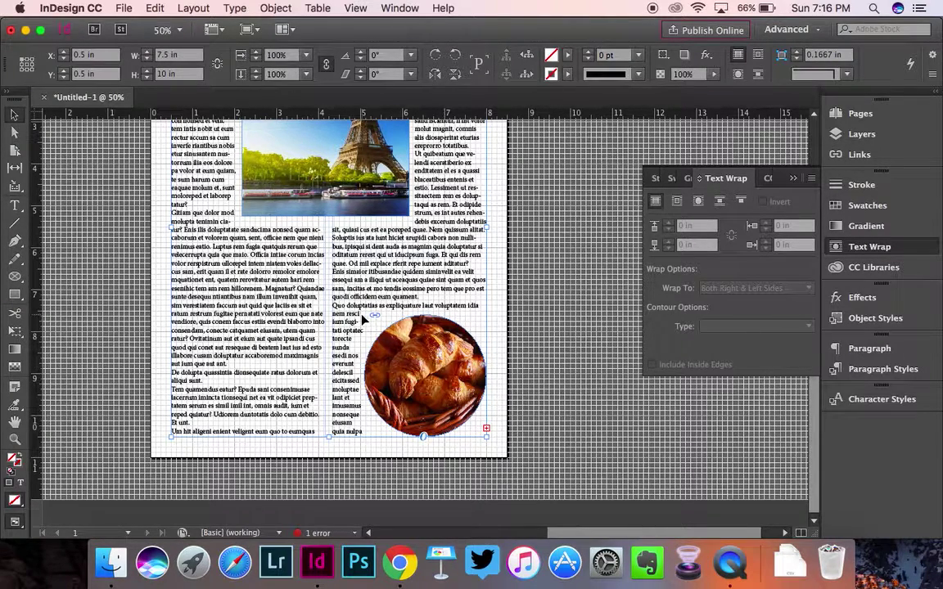
left_click_drag(362, 319, 446, 326)
left_click(716, 167)
scroll(543, 246, "up", 10)
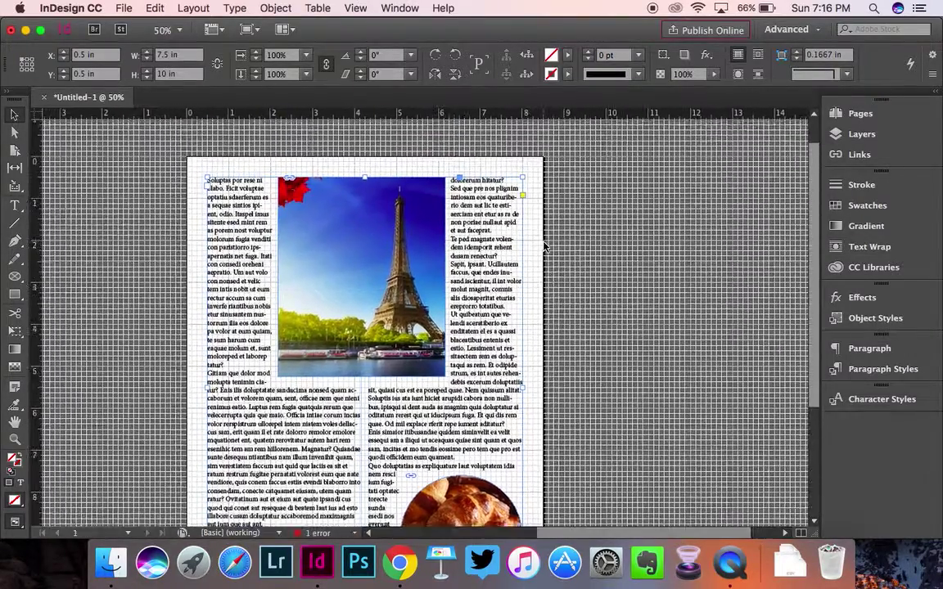
Select the left column's opening S and raise its drop cap to 5 lines.
double_click(218, 215)
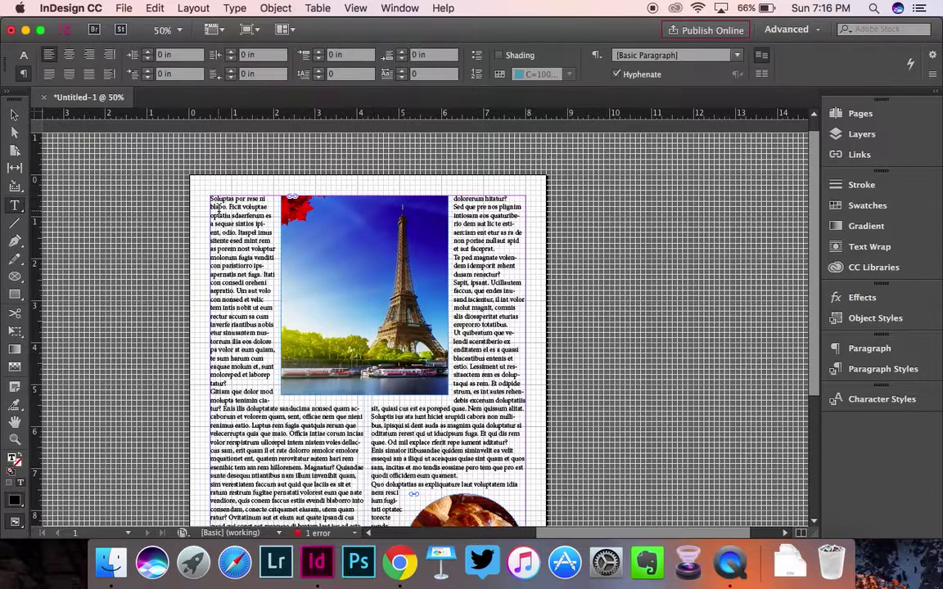
key("super+equal")
key("super+equal")
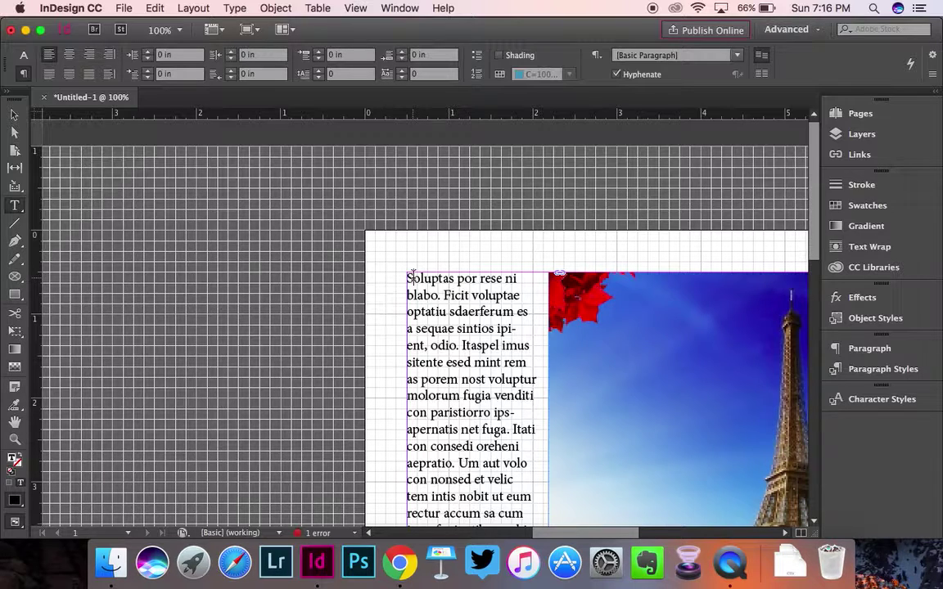
left_click_drag(413, 276, 403, 278)
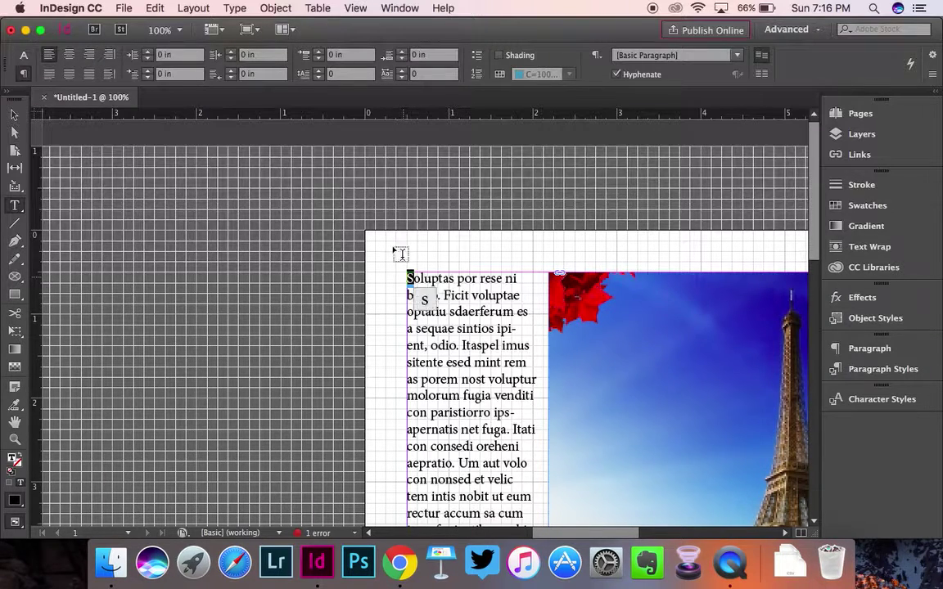
left_click(319, 71)
left_click(319, 71)
left_click(319, 72)
left_click(319, 71)
left_click(319, 71)
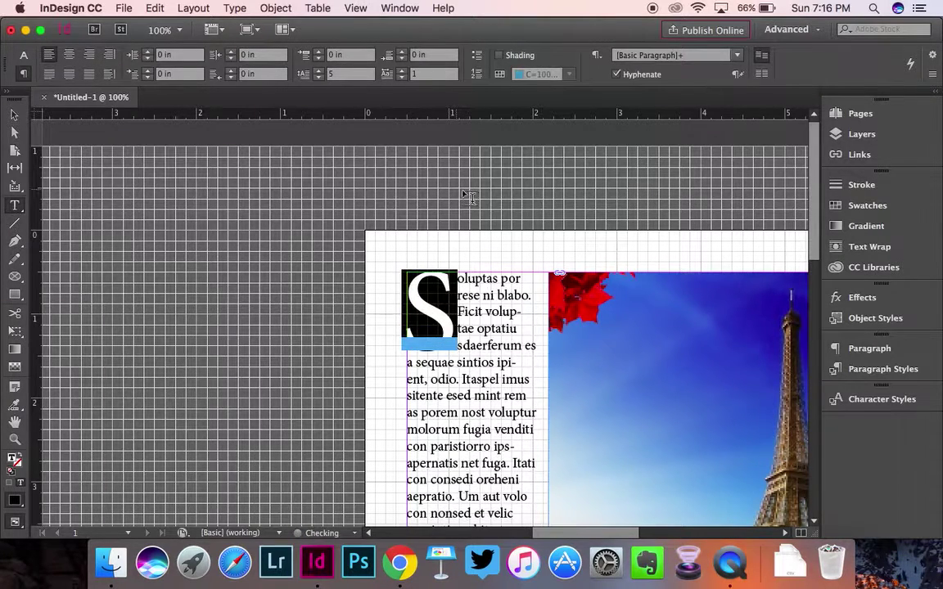
left_click(516, 213)
scroll(561, 217, "down", 2)
scroll(561, 217, "right", 1)
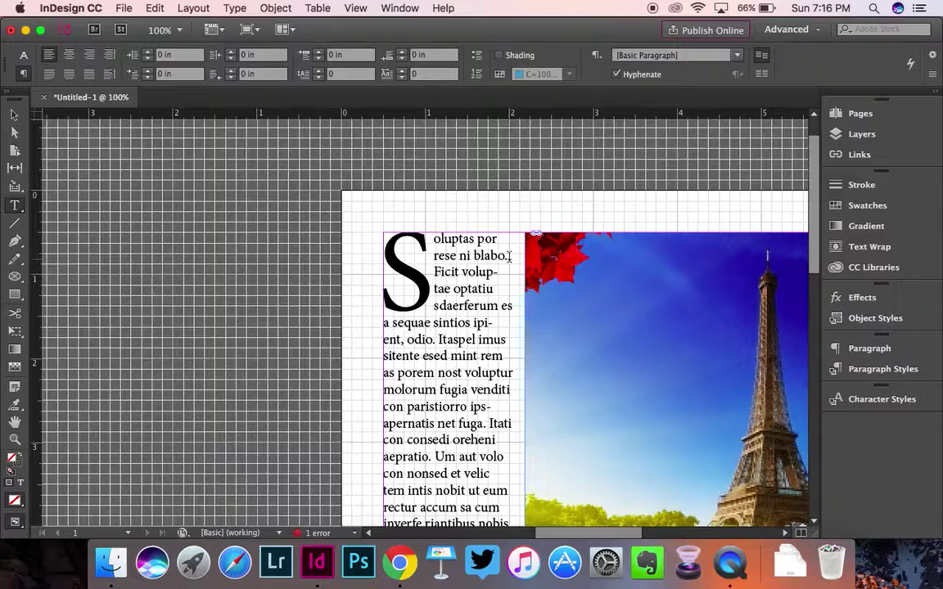
key("super+minus")
key("super+minus")
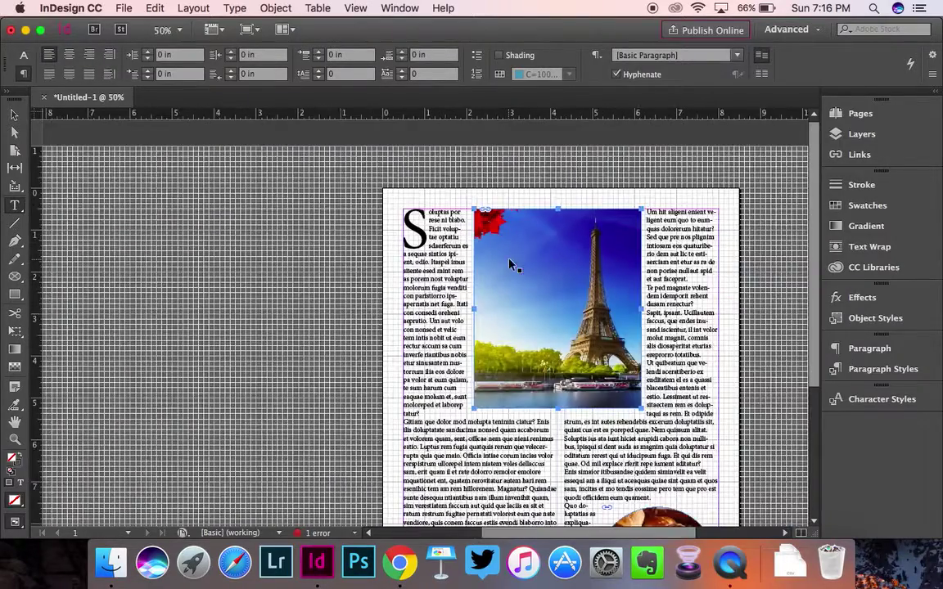
scroll(723, 234, "down", 3)
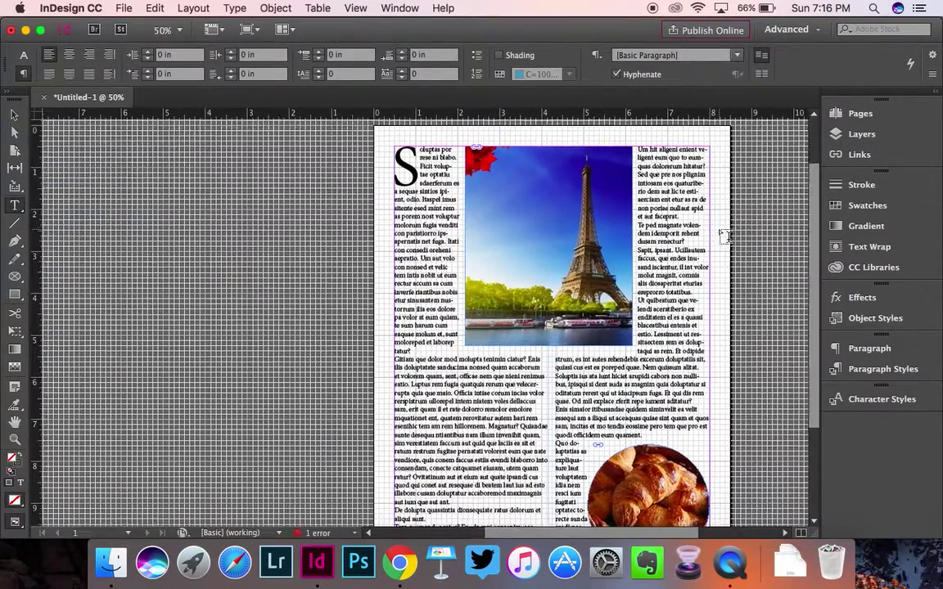
key("super+minus")
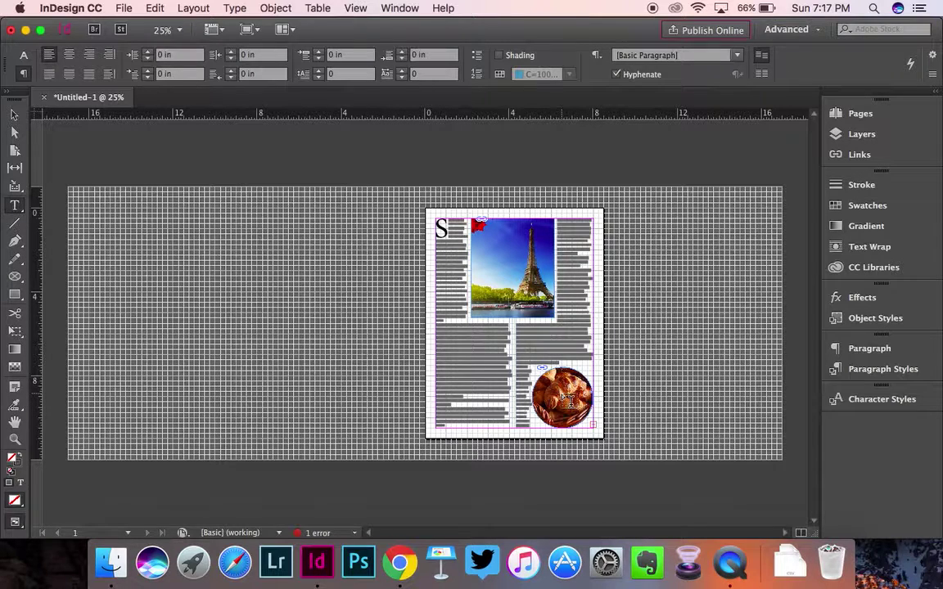
key("super+minus")
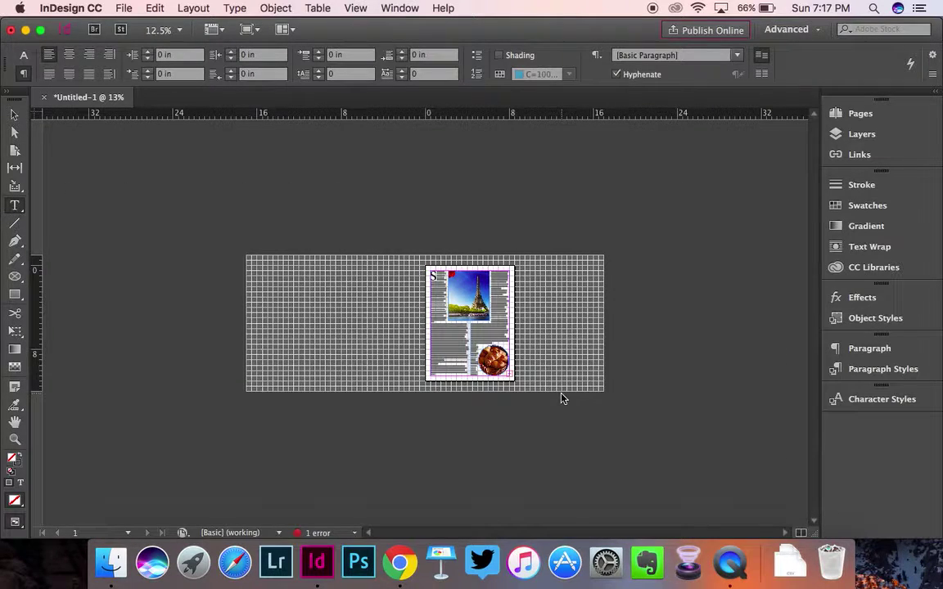
key("super+equal")
key("super+equal")
key("super+equal")
key("super+equal")
key("super+equal")
scroll(562, 392, "right", 8)
scroll(562, 392, "down", 6)
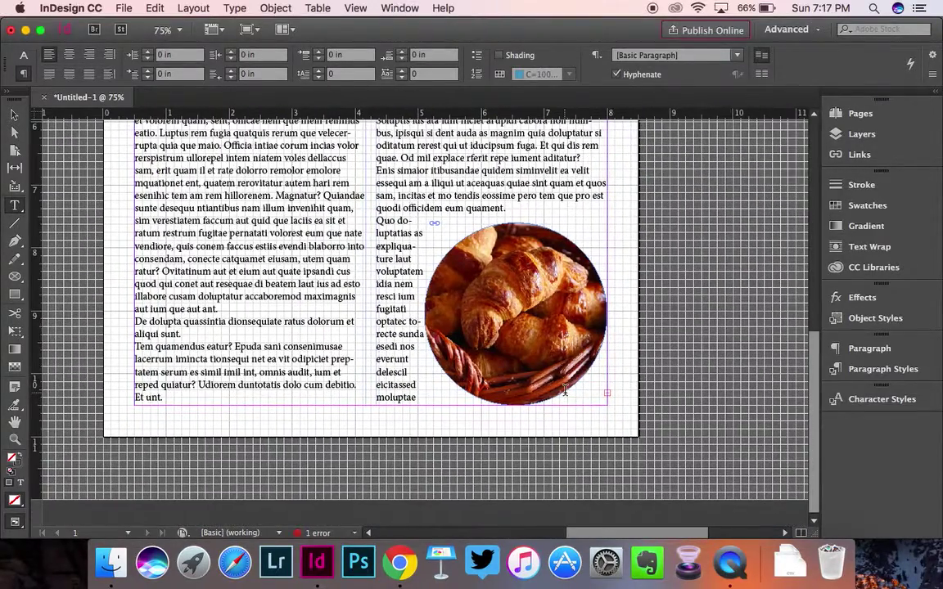
Load the overset text and open Preflight showing the overset error, moved aside.
key("super+minus")
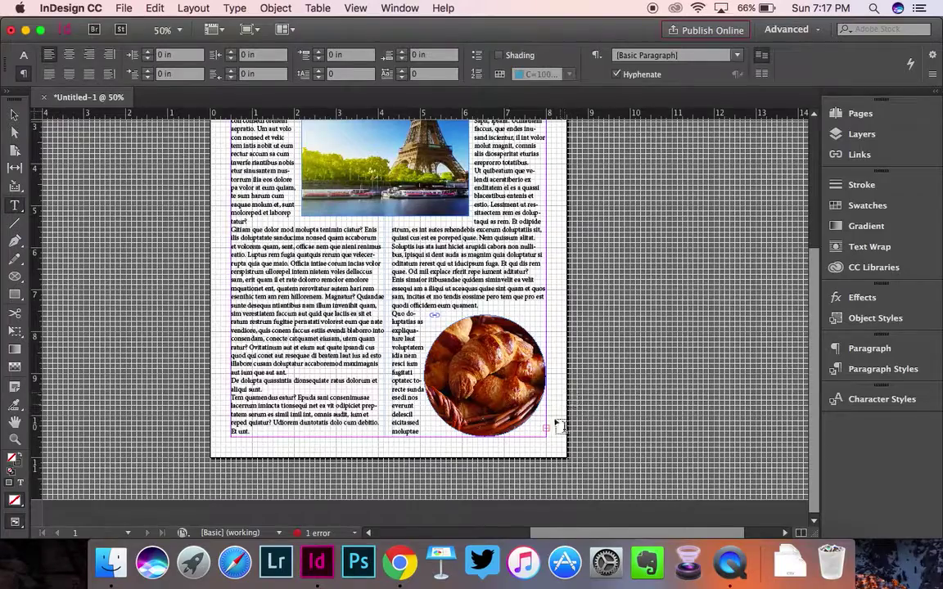
left_click(544, 428)
double_click(314, 535)
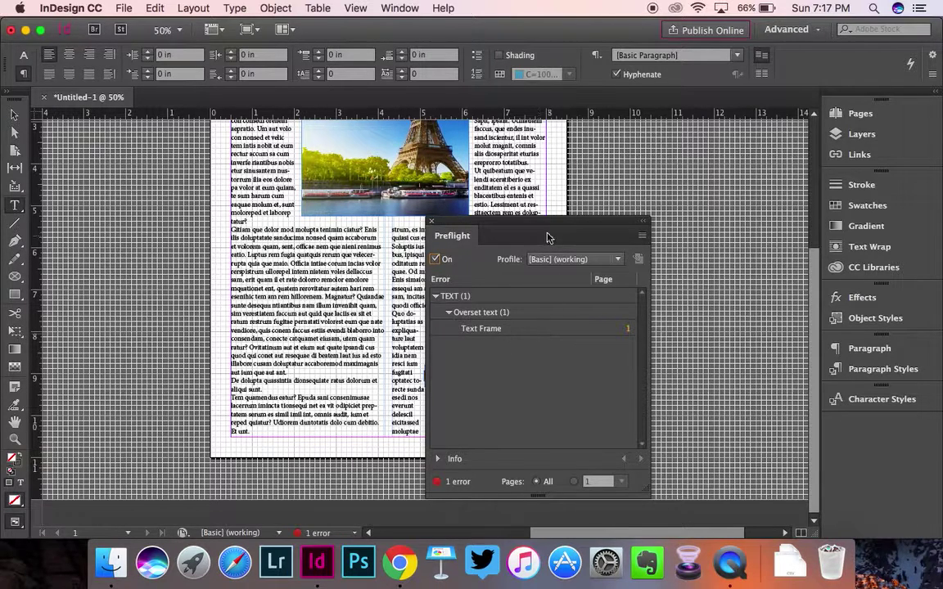
left_click_drag(553, 224, 246, 132)
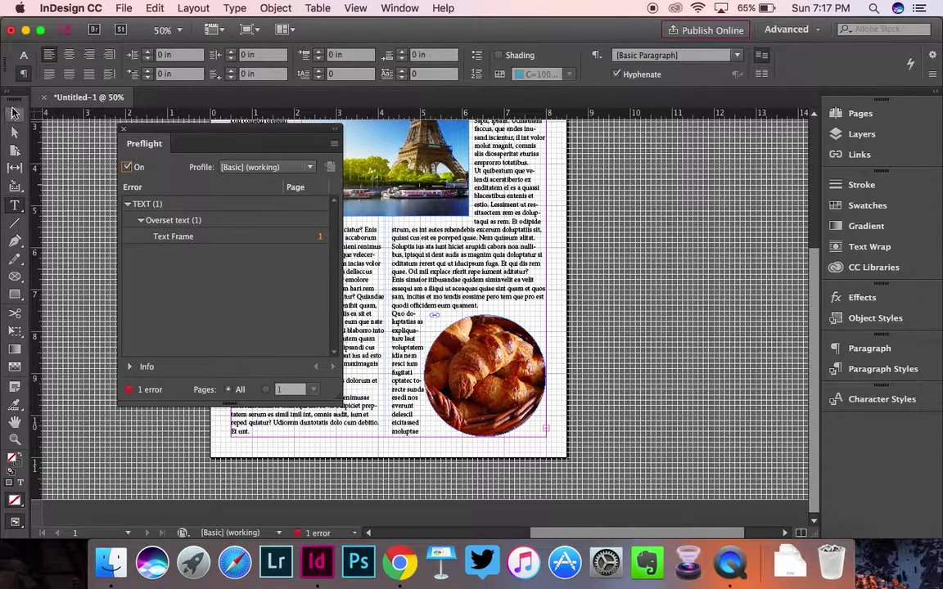
Flow the main frame's overset text into a new frame on the pasteboard.
left_click(13, 119)
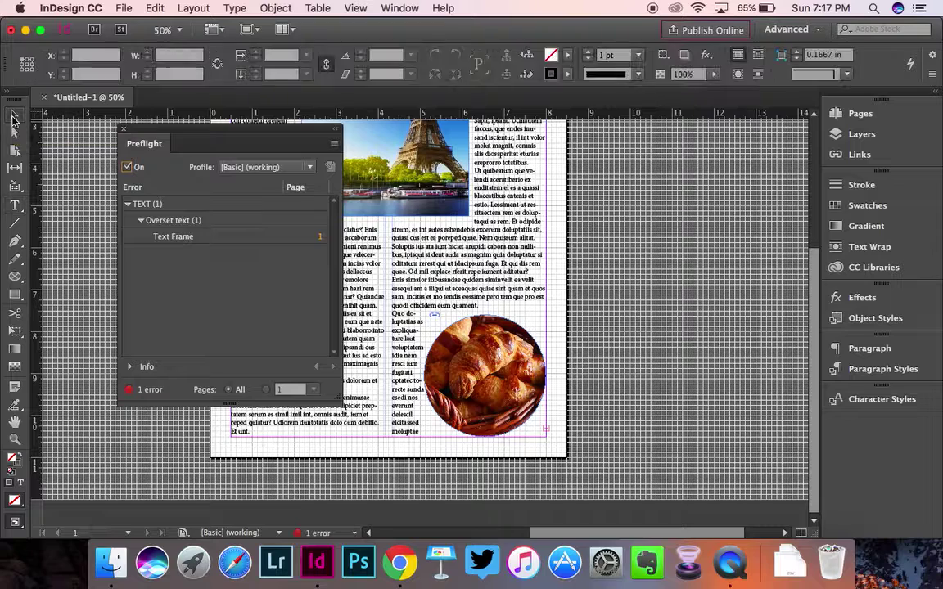
left_click(547, 431)
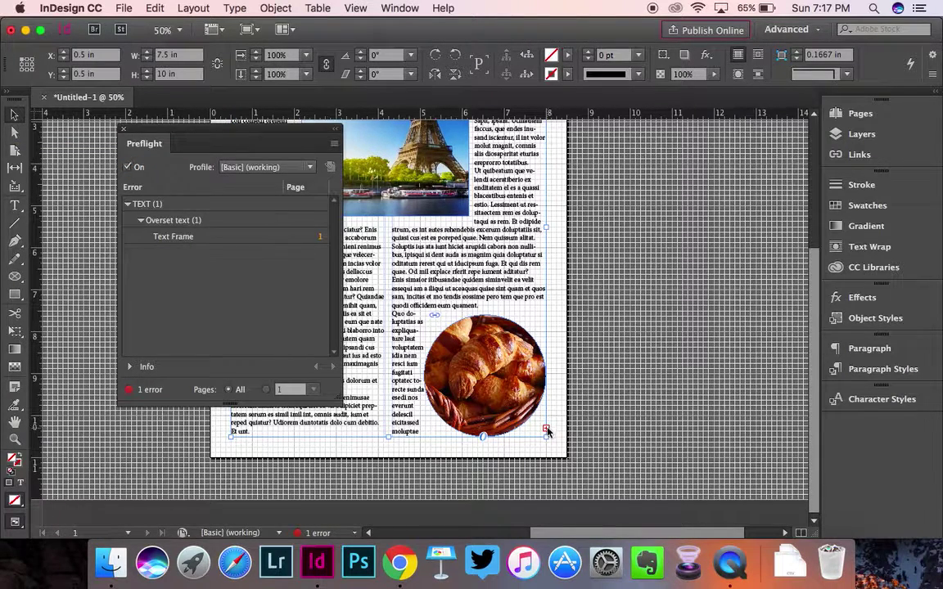
left_click(546, 429)
left_click(549, 438)
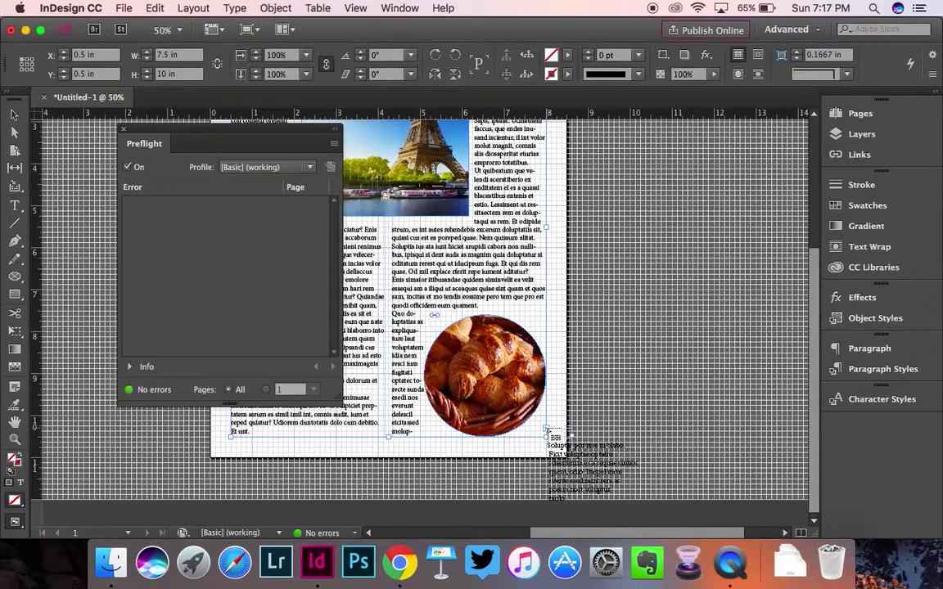
left_click_drag(547, 432, 540, 197)
scroll(616, 340, "right", 3)
scroll(621, 341, "right", 3)
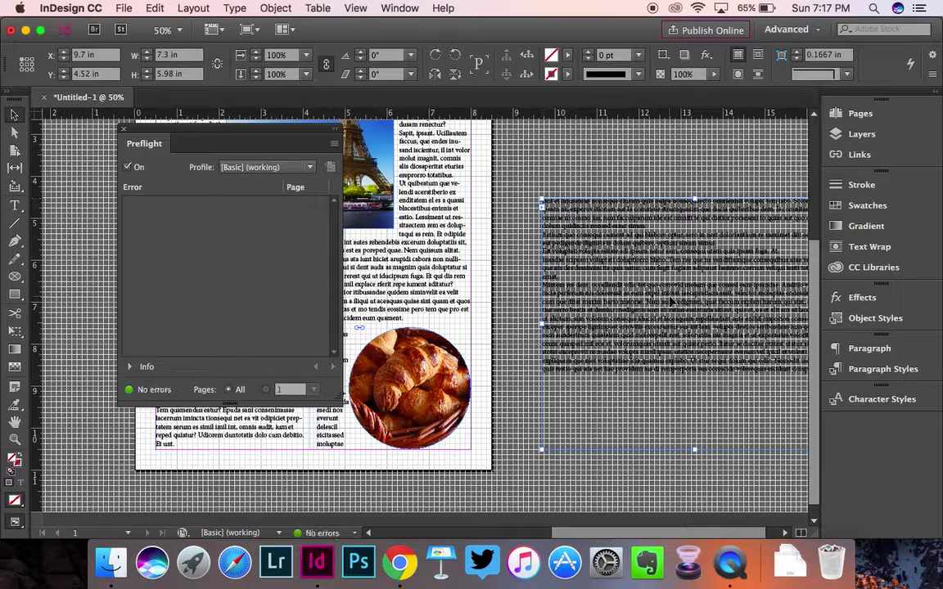
scroll(669, 302, "right", 2)
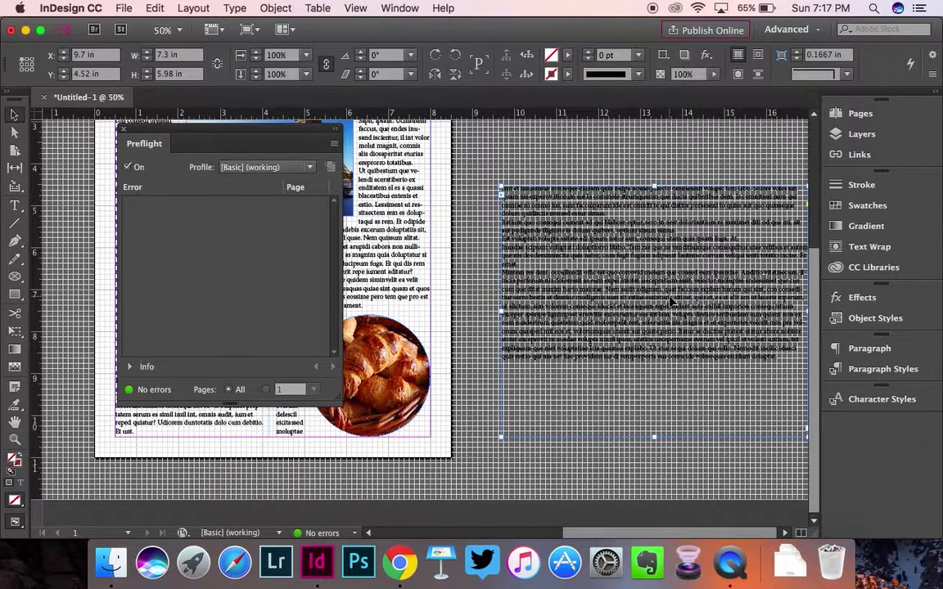
Delete the overflow frame, then undo to restore the frame and its text.
key("BackSpace")
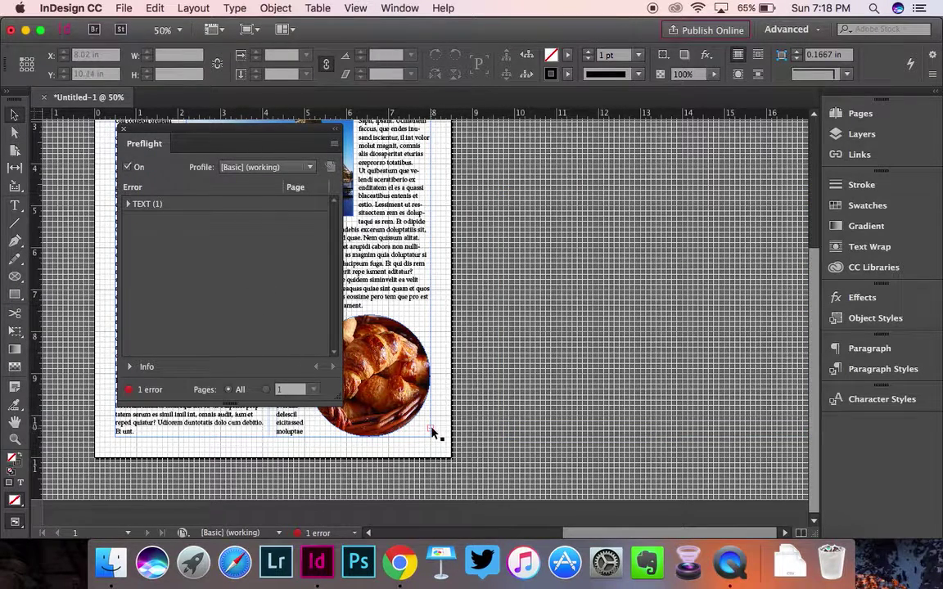
key("super+z")
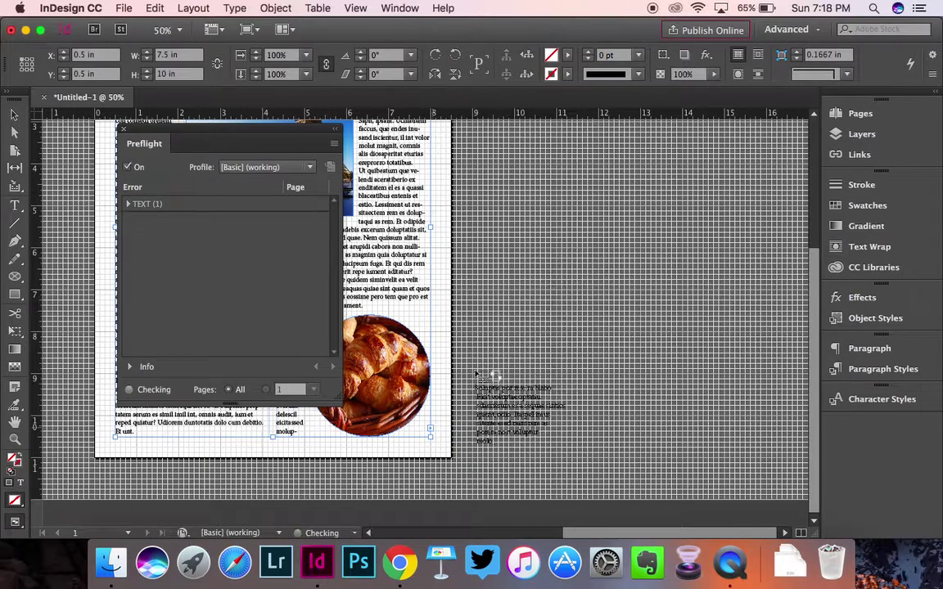
key("super+z")
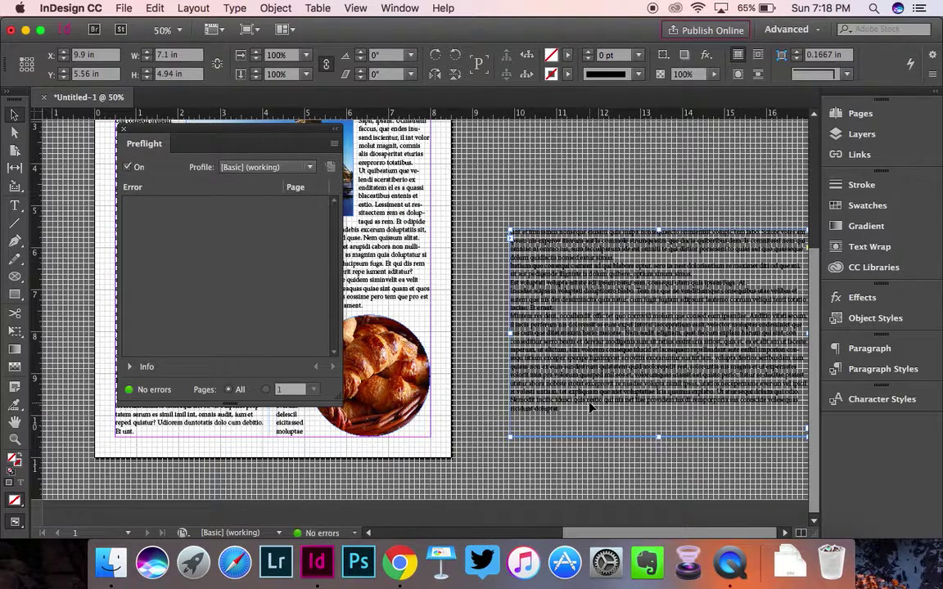
Delete all the text inside the pasteboard overflow frame.
double_click(589, 406)
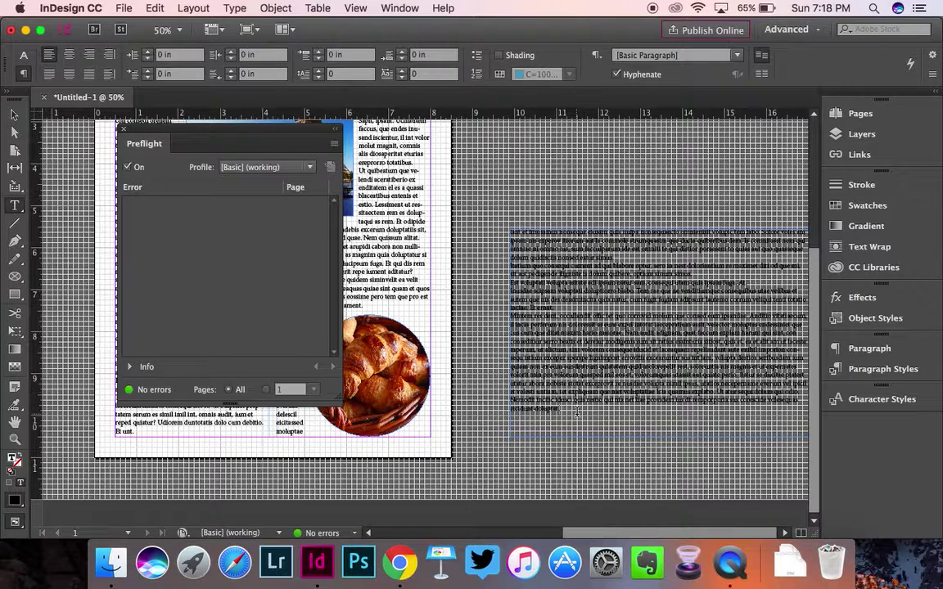
key("super+a")
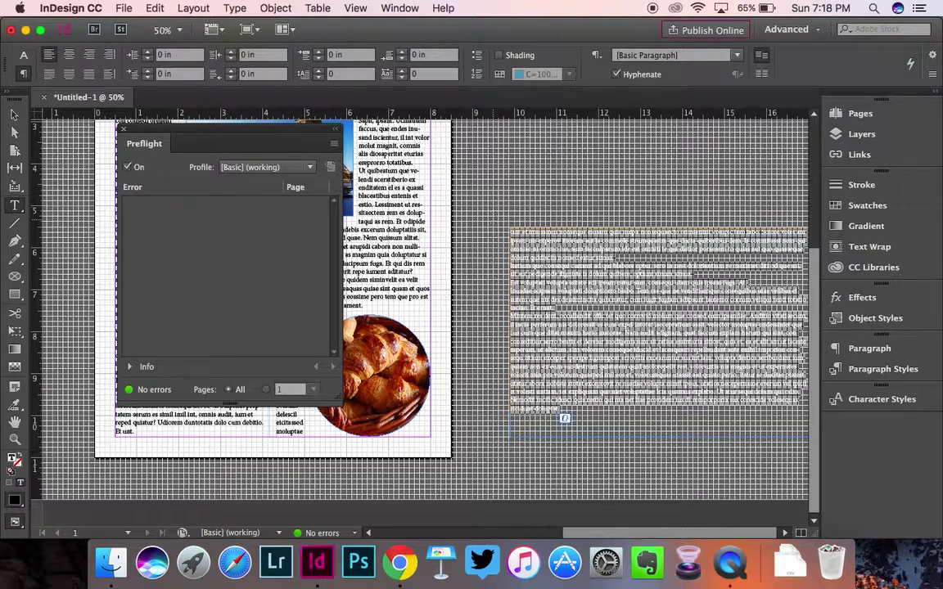
key("BackSpace")
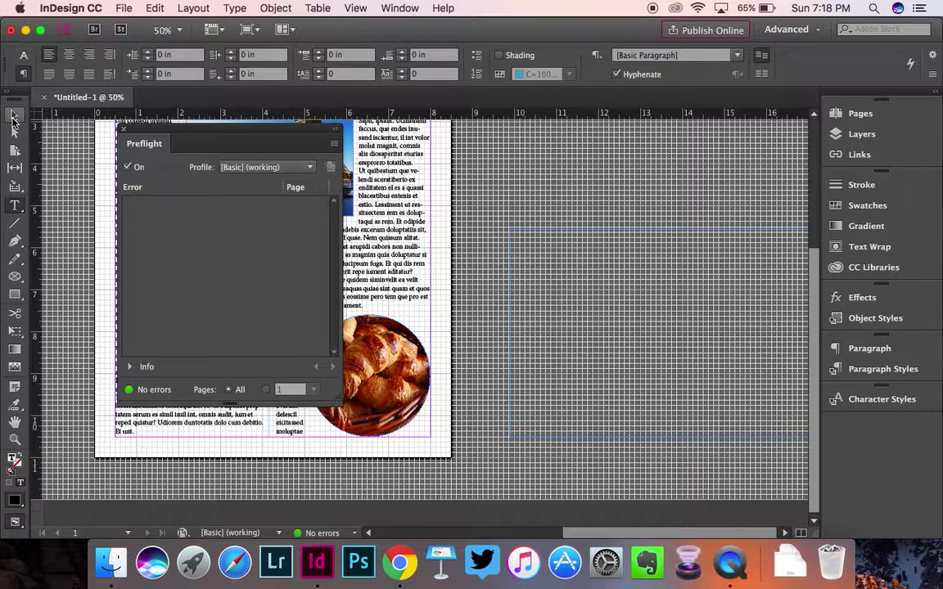
Remove the empty pasteboard frame and close the Preflight panel.
left_click(14, 116)
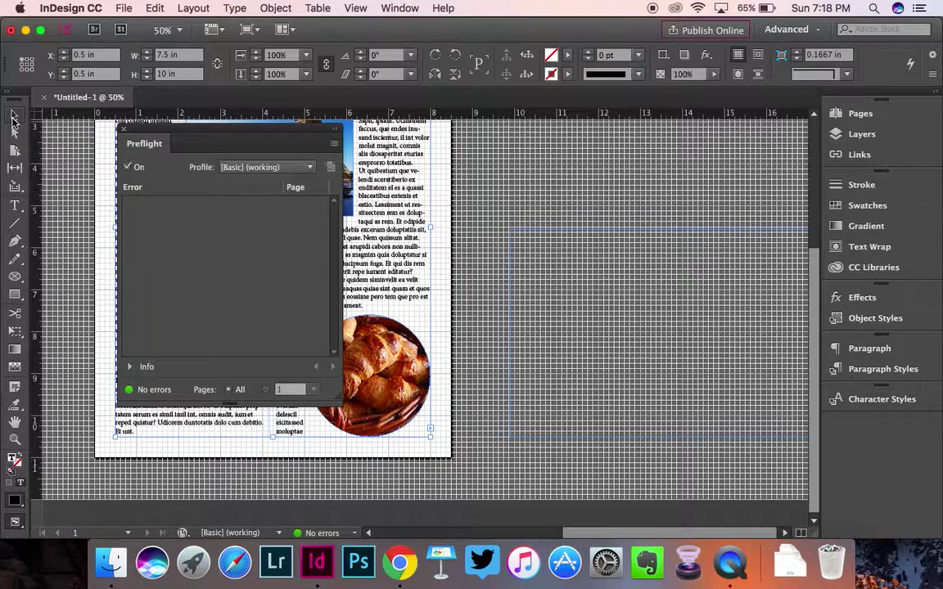
left_click(549, 235)
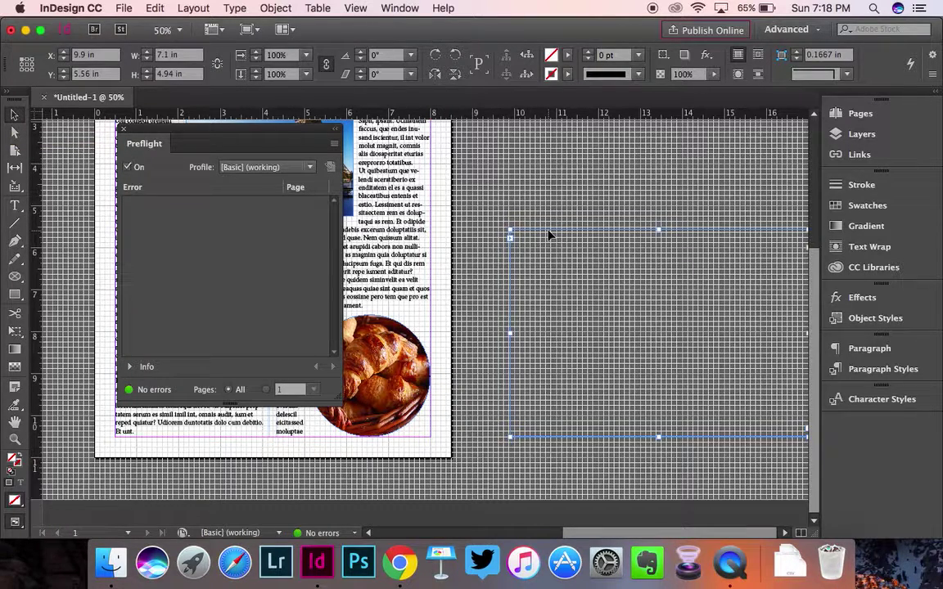
key("super+shift+a")
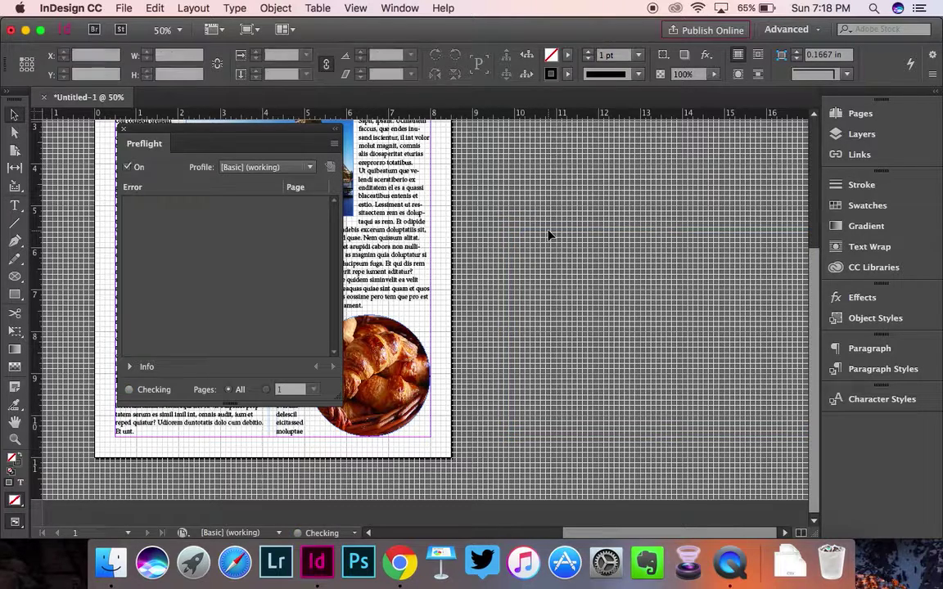
left_click(123, 132)
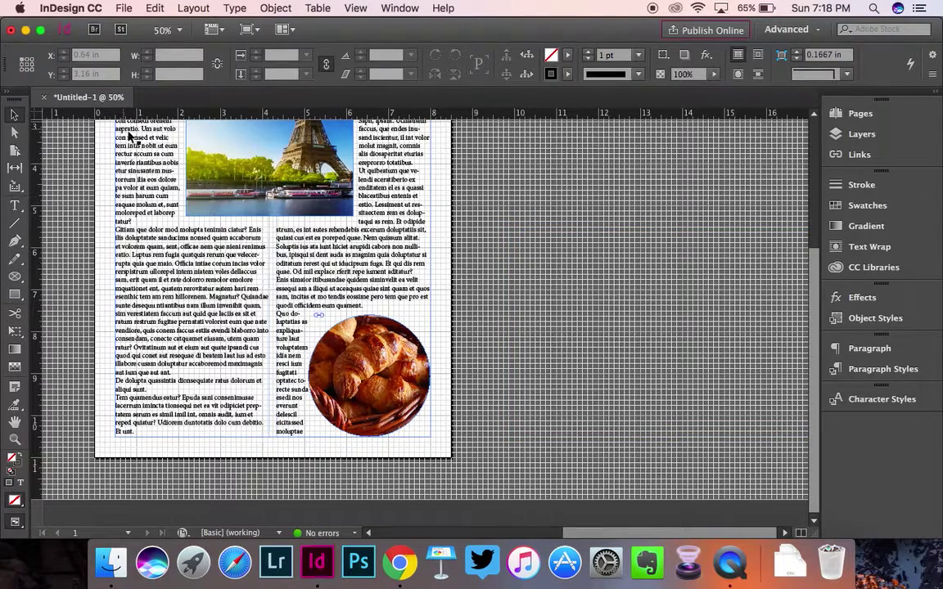
scroll(621, 379, "up", 3)
scroll(621, 380, "left", 3)
scroll(621, 380, "down", 3)
scroll(622, 380, "up", 2)
scroll(621, 379, "up", 2)
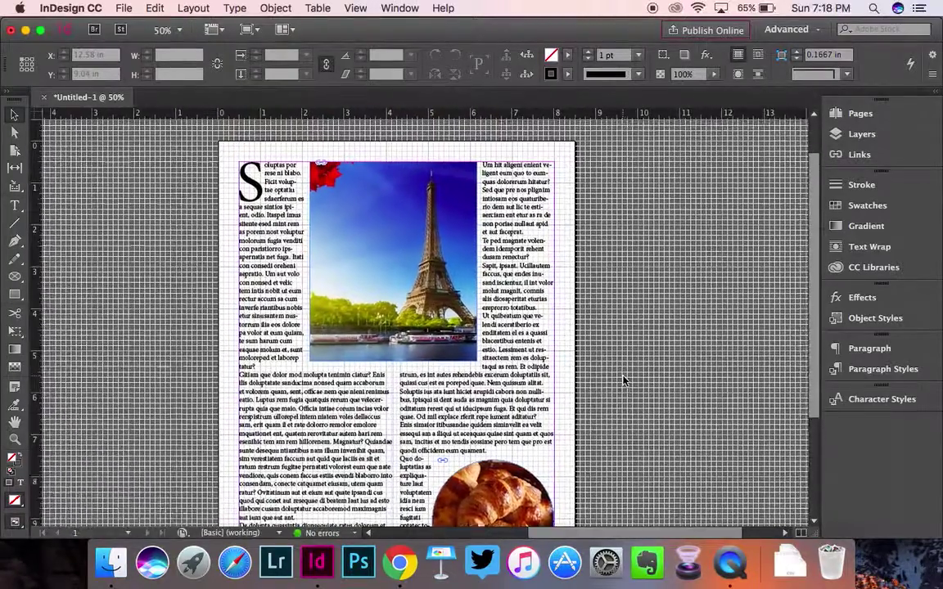
scroll(622, 380, "down", 4)
scroll(622, 379, "up", 5)
scroll(621, 380, "left", 1)
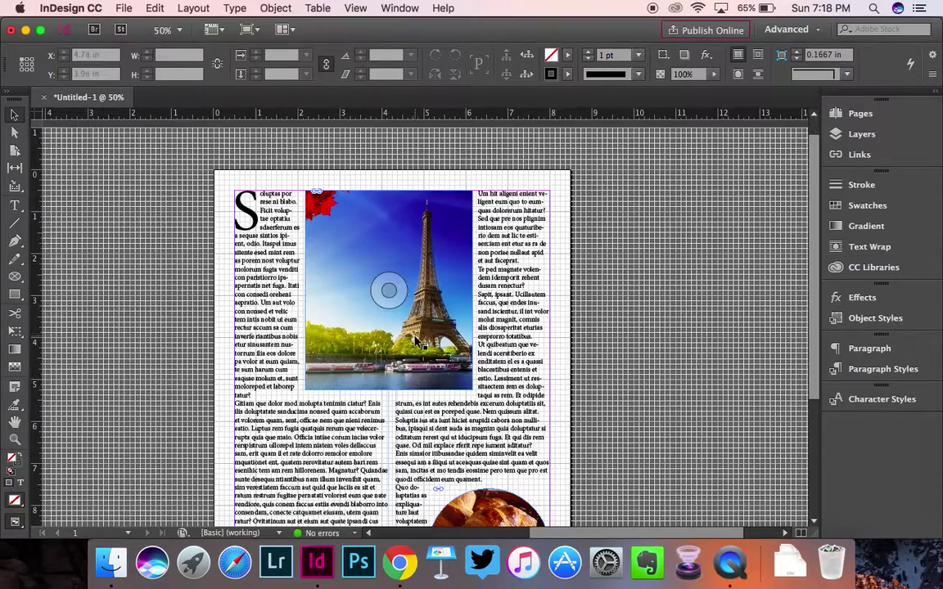
scroll(418, 342, "down", 3)
scroll(417, 342, "right", 1)
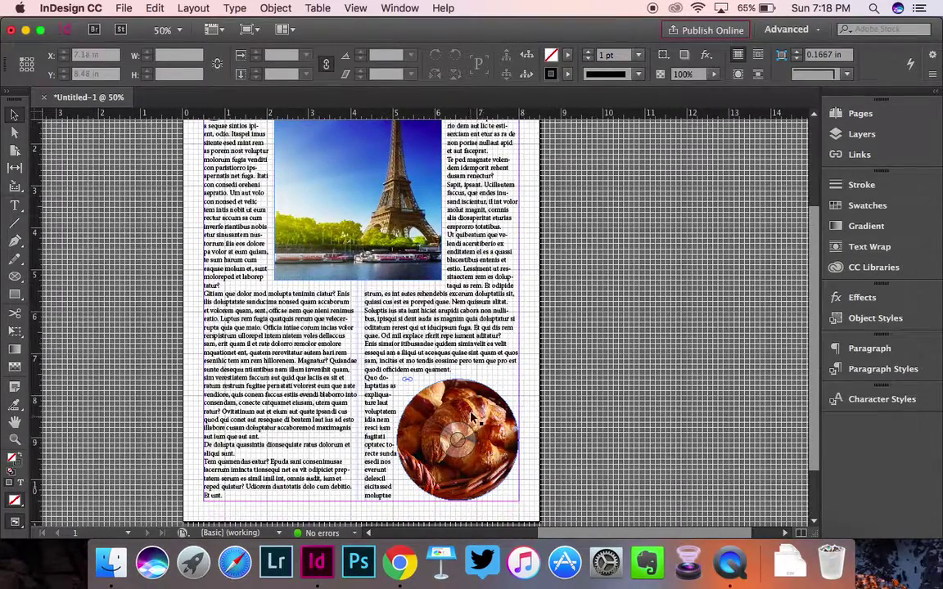
scroll(488, 419, "up", 3)
scroll(489, 419, "left", 1)
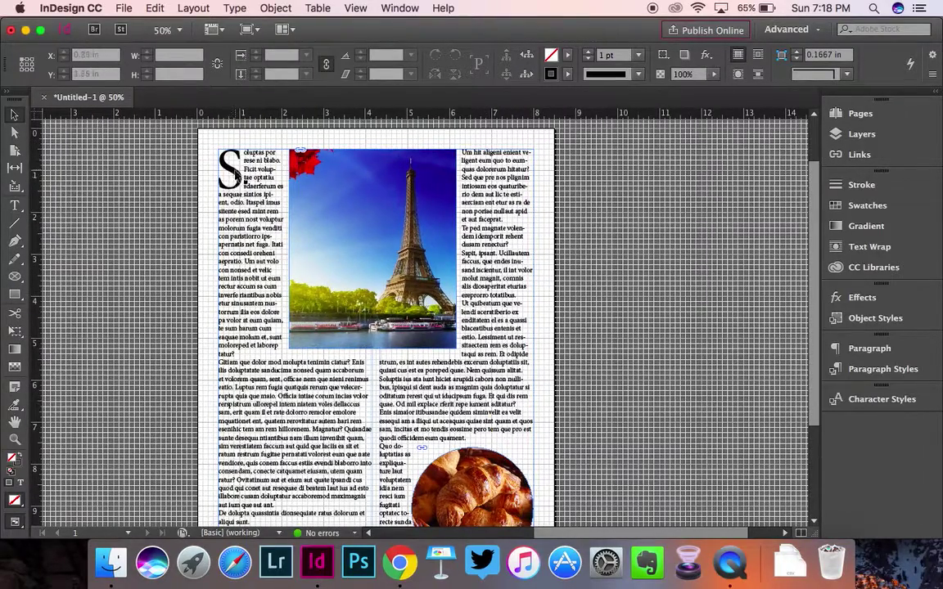
scroll(371, 248, "down", 6)
scroll(370, 248, "right", 1)
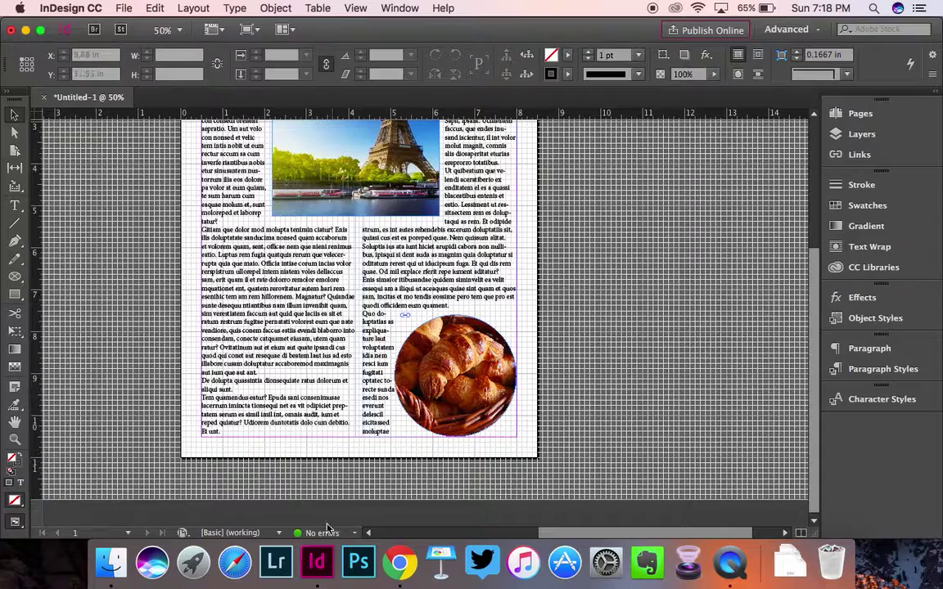
scroll(368, 347, "up", 8)
scroll(368, 348, "left", 2)
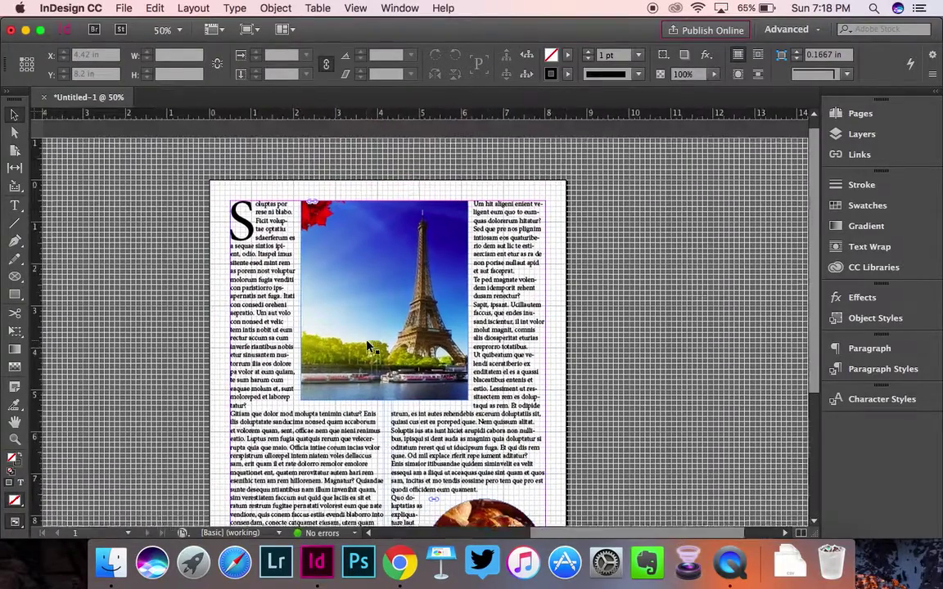
scroll(368, 348, "down", 1)
left_click(127, 8)
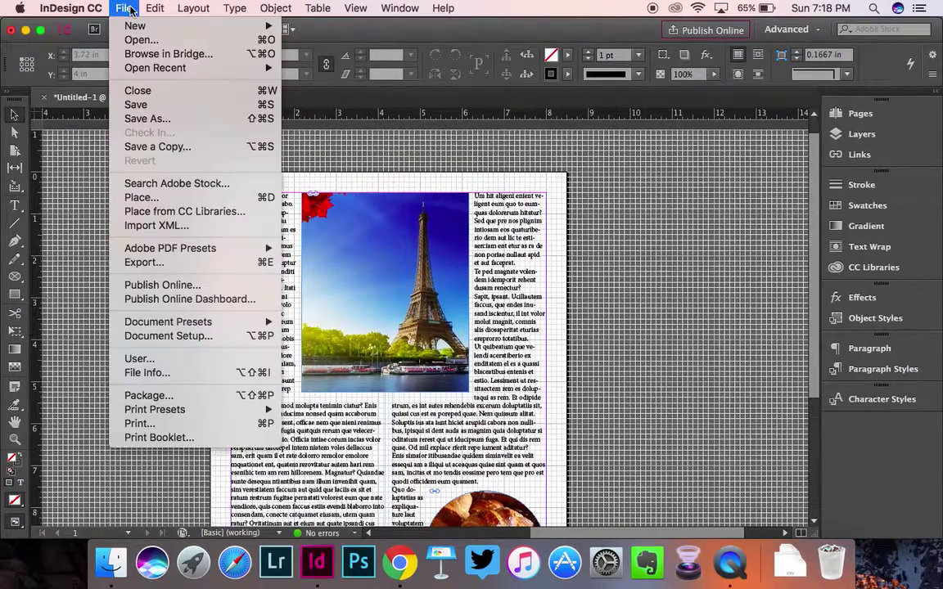
left_click(148, 113)
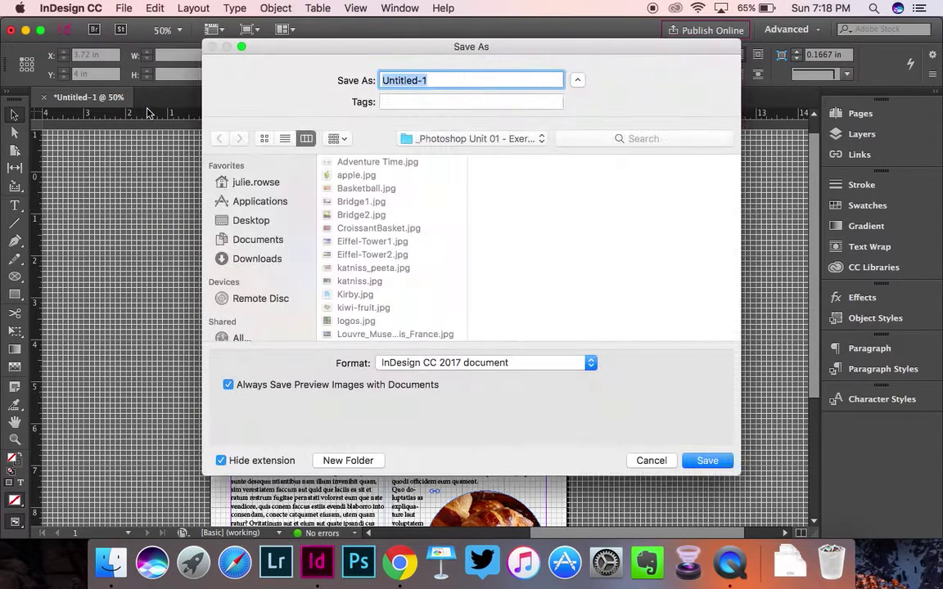
type("Rowse In")
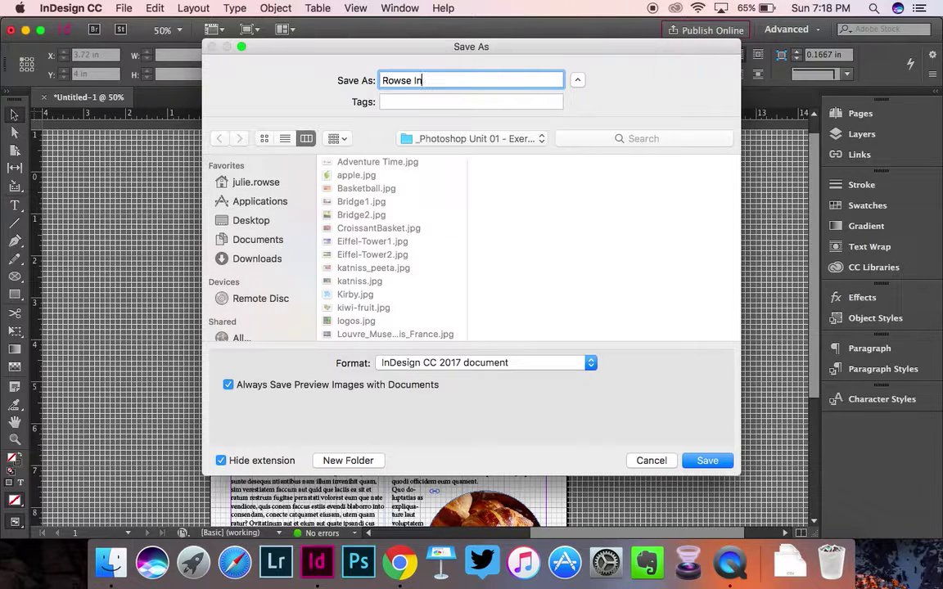
type("Design Quiz")
scroll(280, 239, "down", 3)
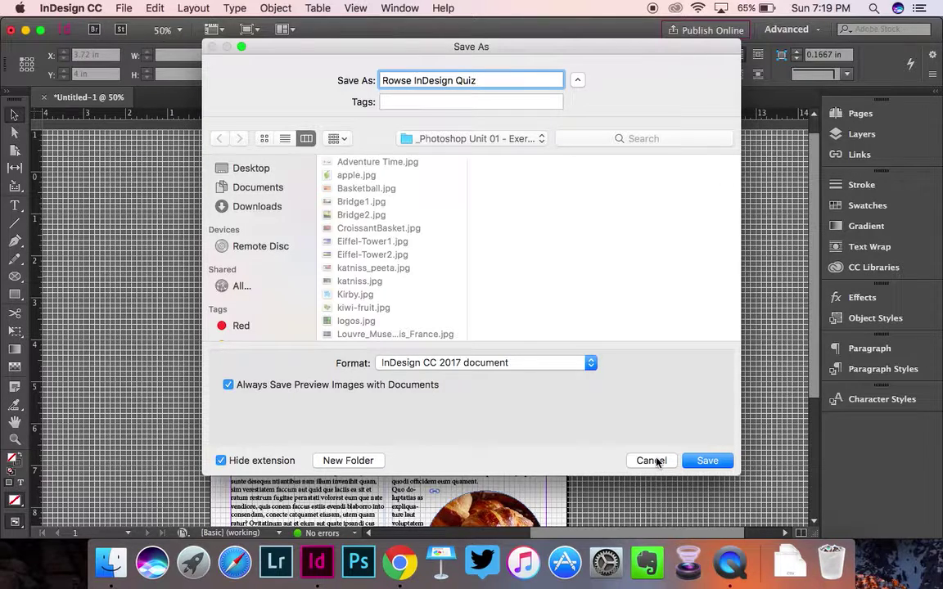
left_click(655, 461)
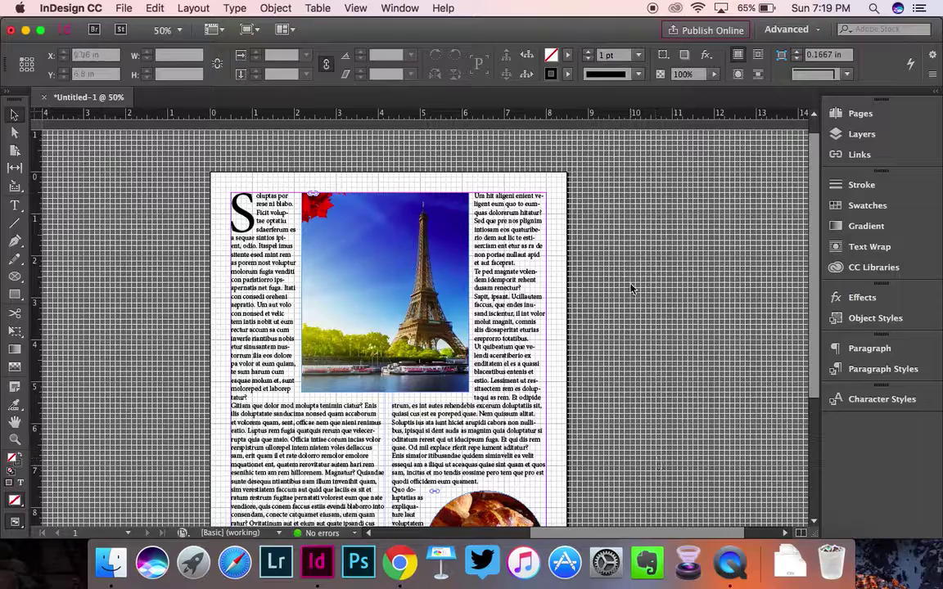
scroll(630, 280, "down", 3)
scroll(630, 281, "down", 3)
scroll(630, 280, "left", 3)
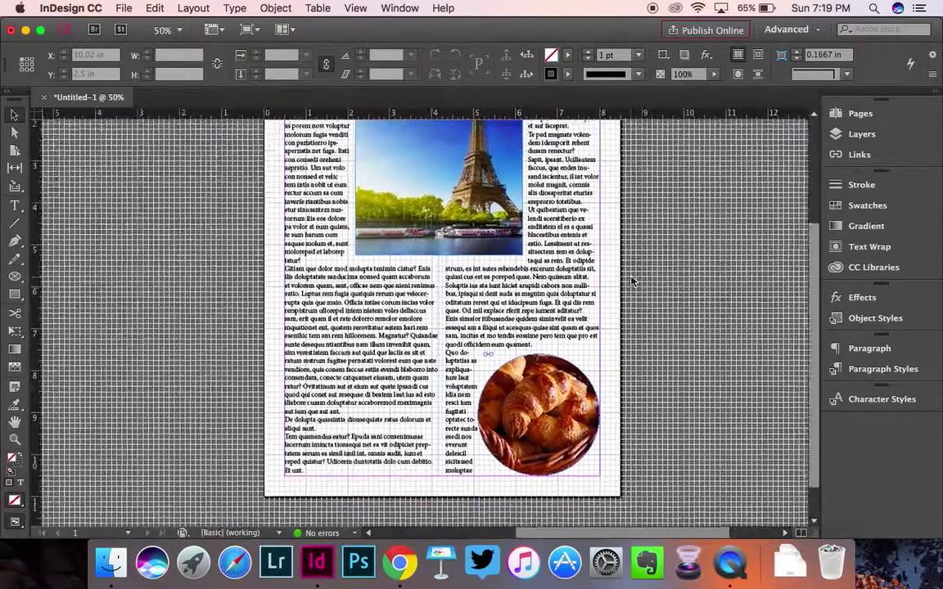
scroll(631, 280, "up", 2)
scroll(631, 281, "up", 3)
scroll(631, 281, "right", 2)
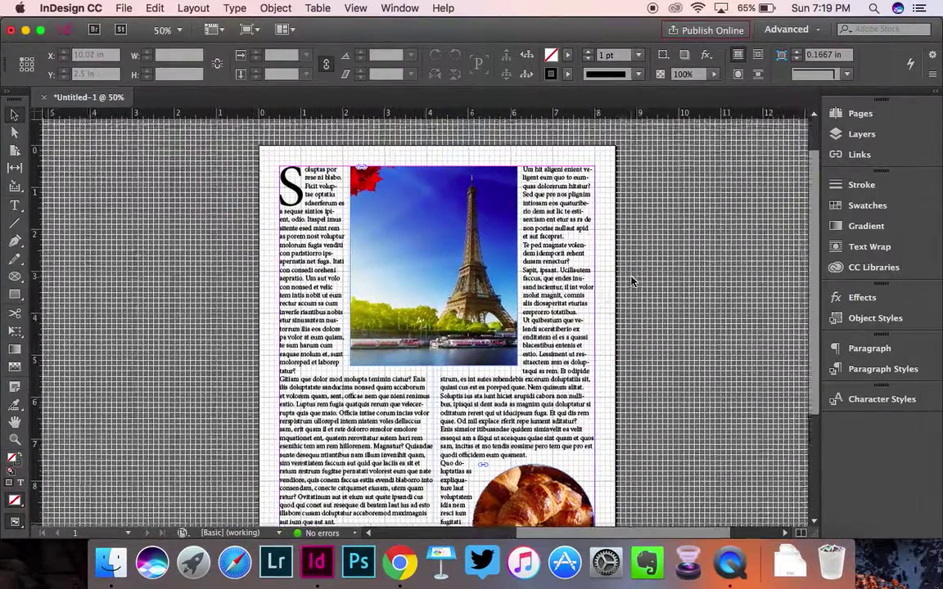
scroll(631, 280, "right", 2)
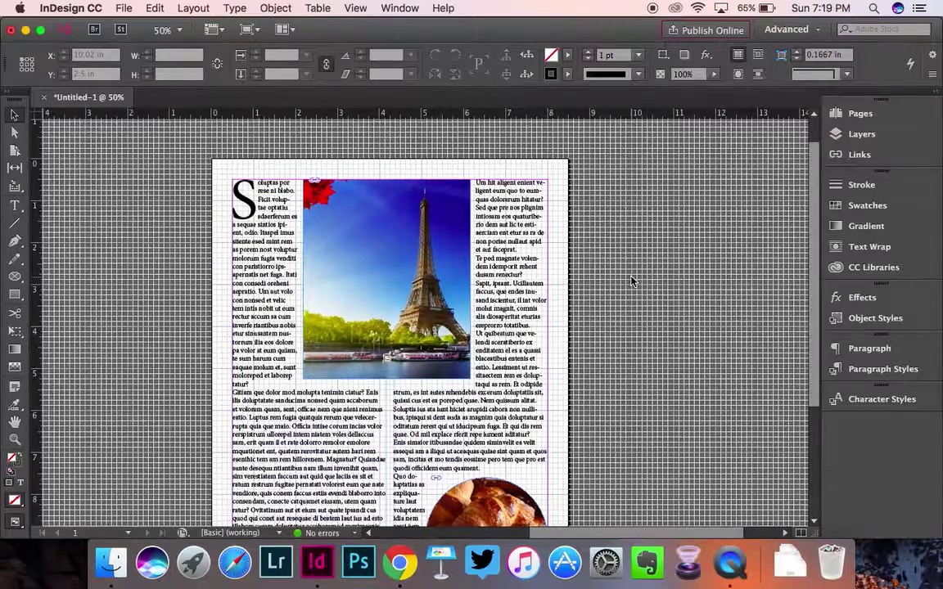
scroll(631, 280, "down", 1)
scroll(631, 281, "down", 1)
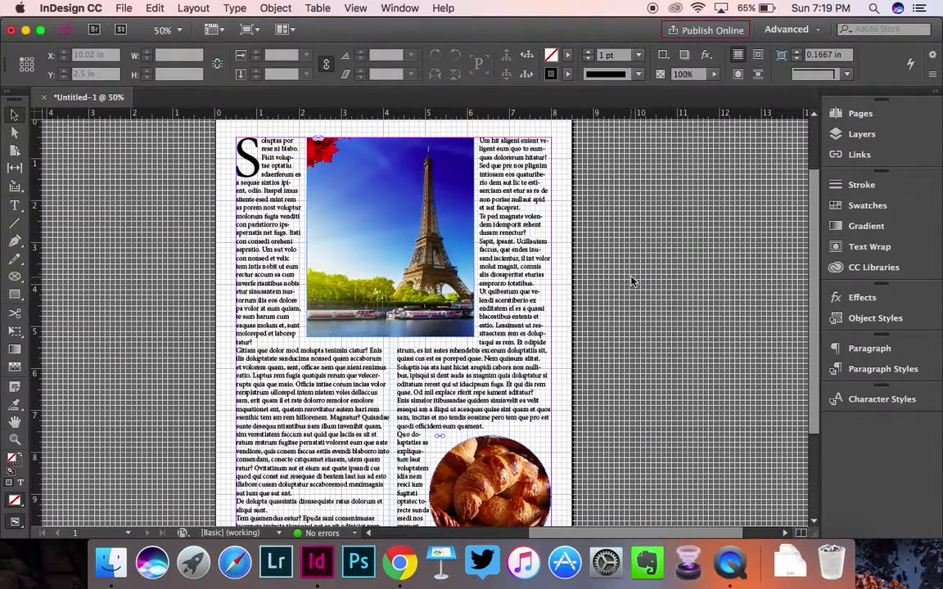